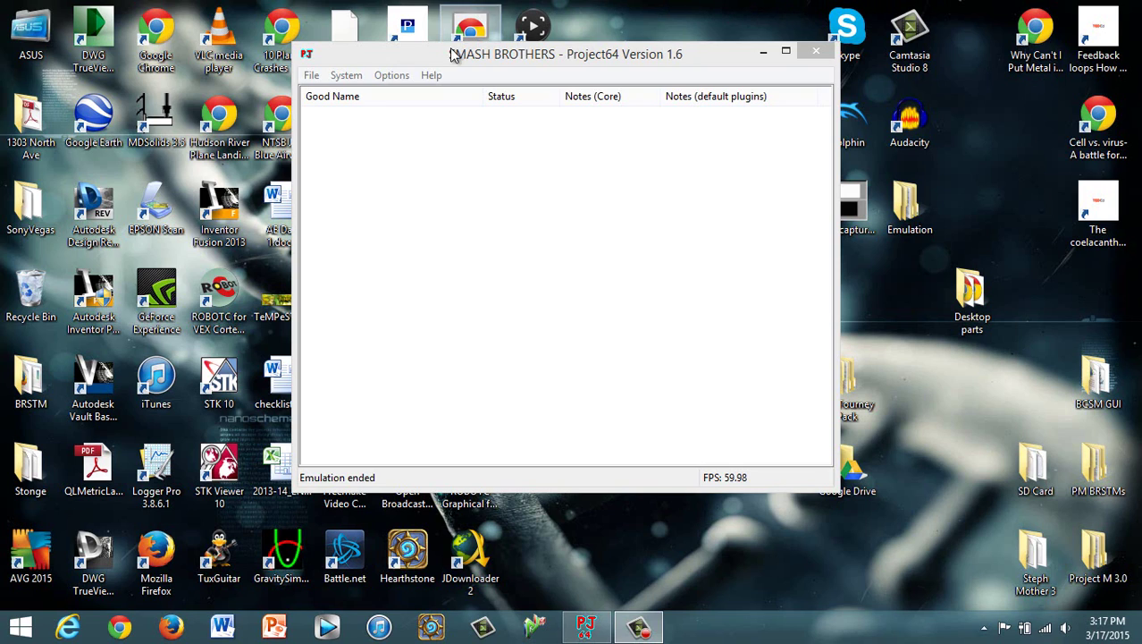
Review the available video and input plugins in the emulator settings, and leave the settings unchanged.
click(311, 76)
mouse_move(377, 80)
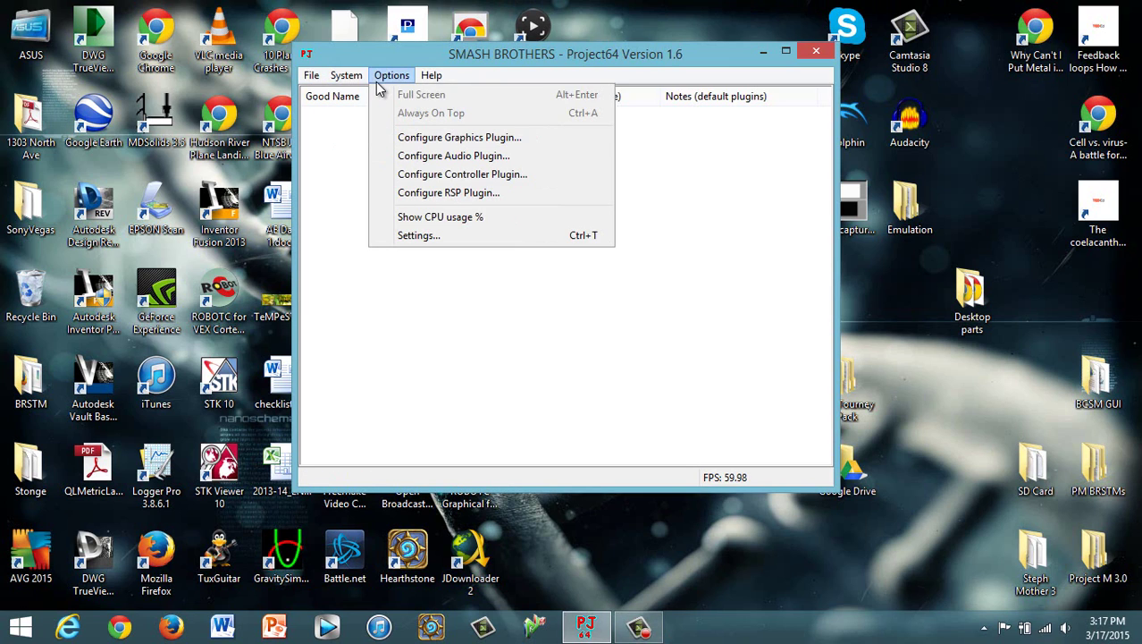
click(414, 237)
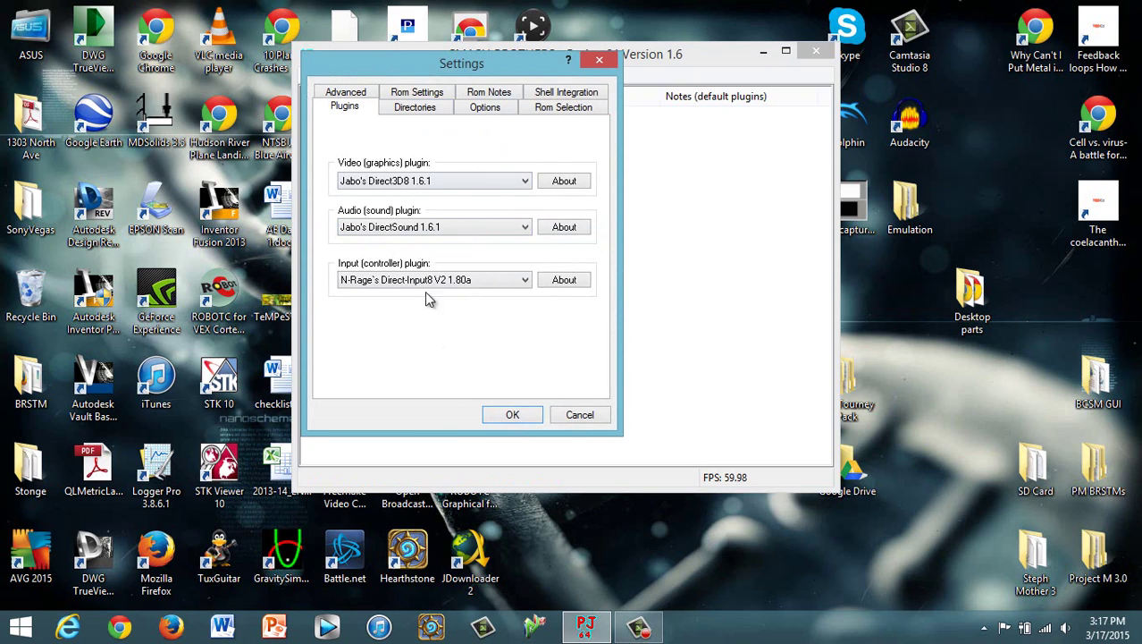
click(496, 181)
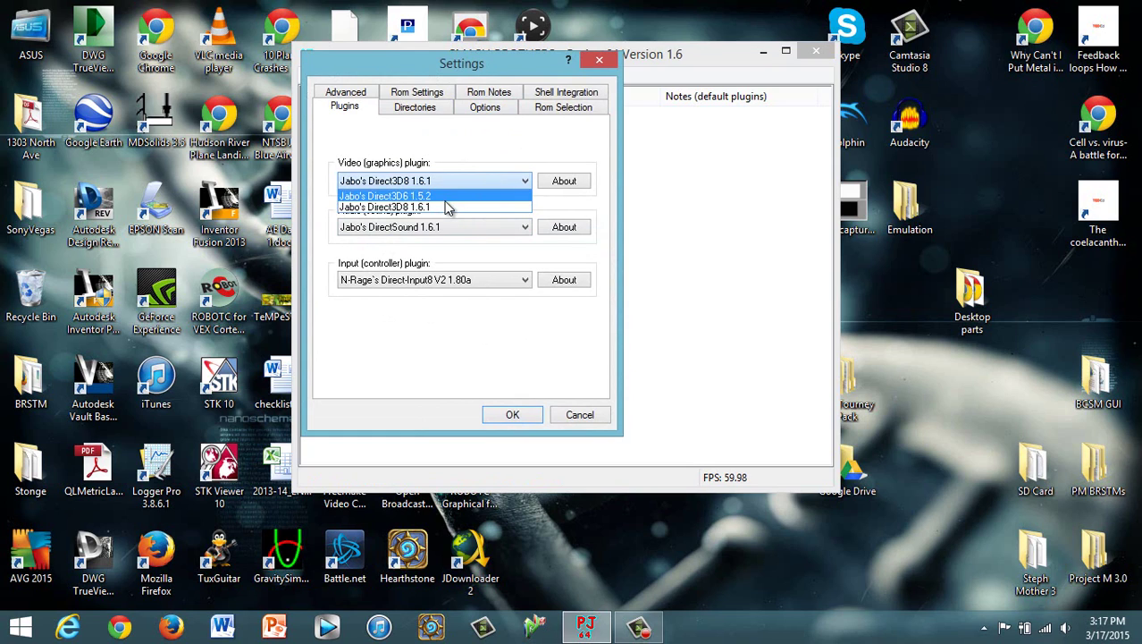
click(472, 151)
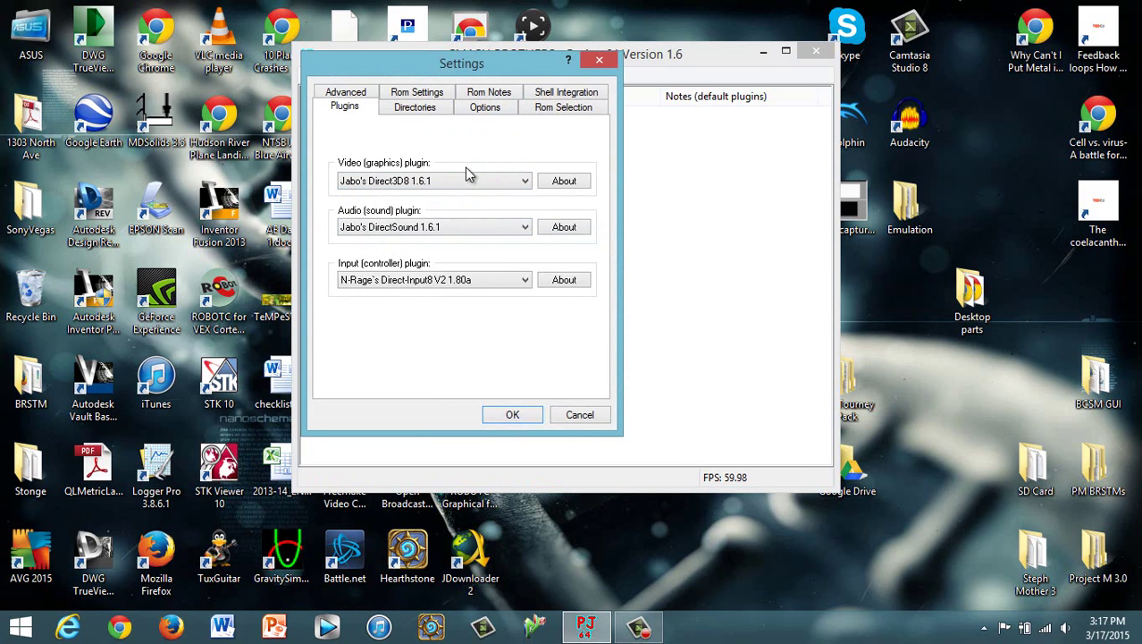
click(473, 293)
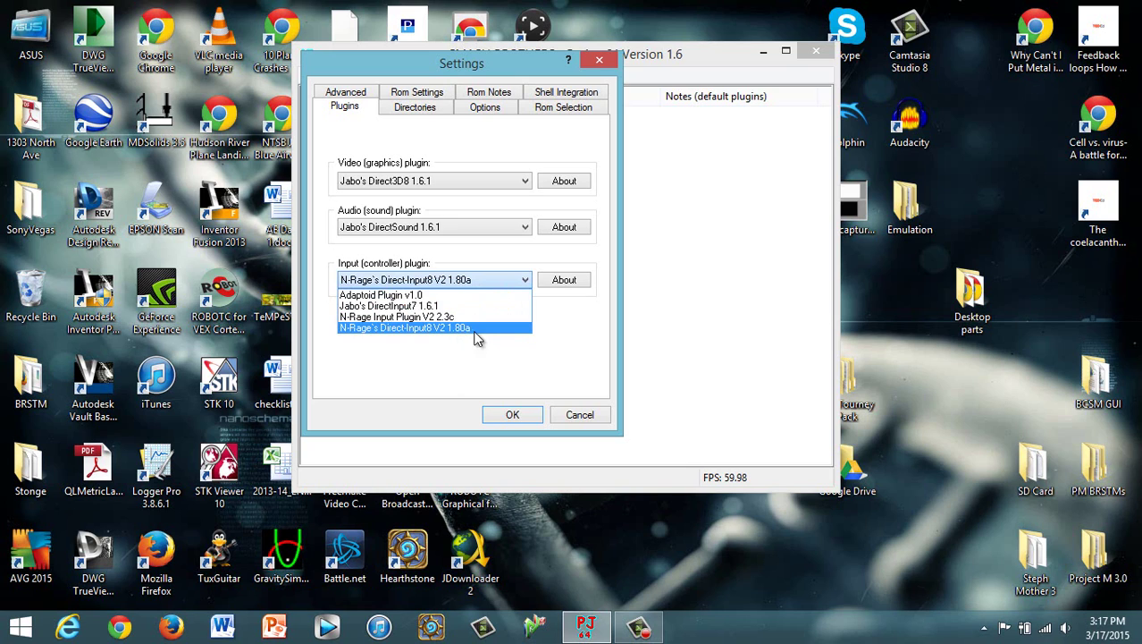
click(579, 416)
click(579, 416)
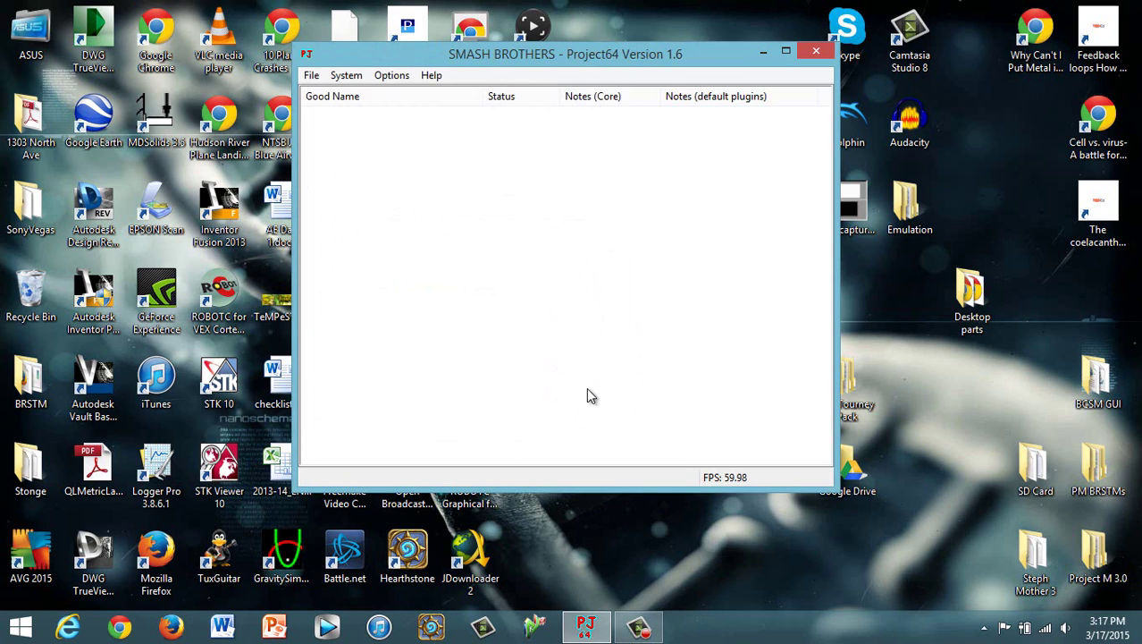
Try mapping Controller 1's L-Trig to GamePad Button 07 and Z-Trig to Y-Rotation -, and discard the changes.
click(391, 77)
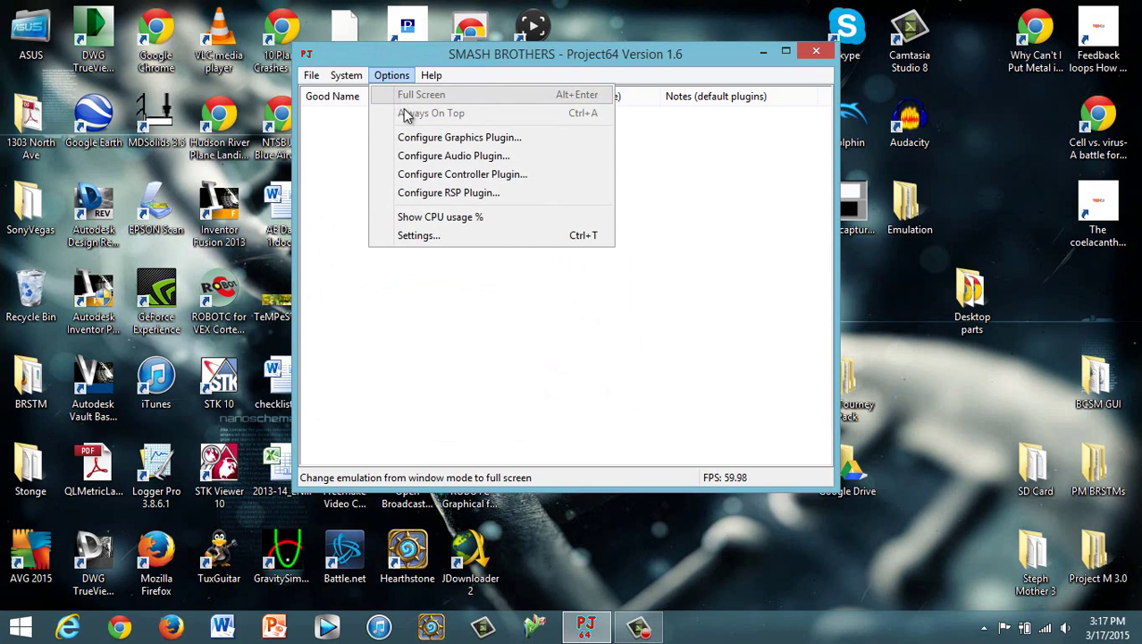
click(438, 175)
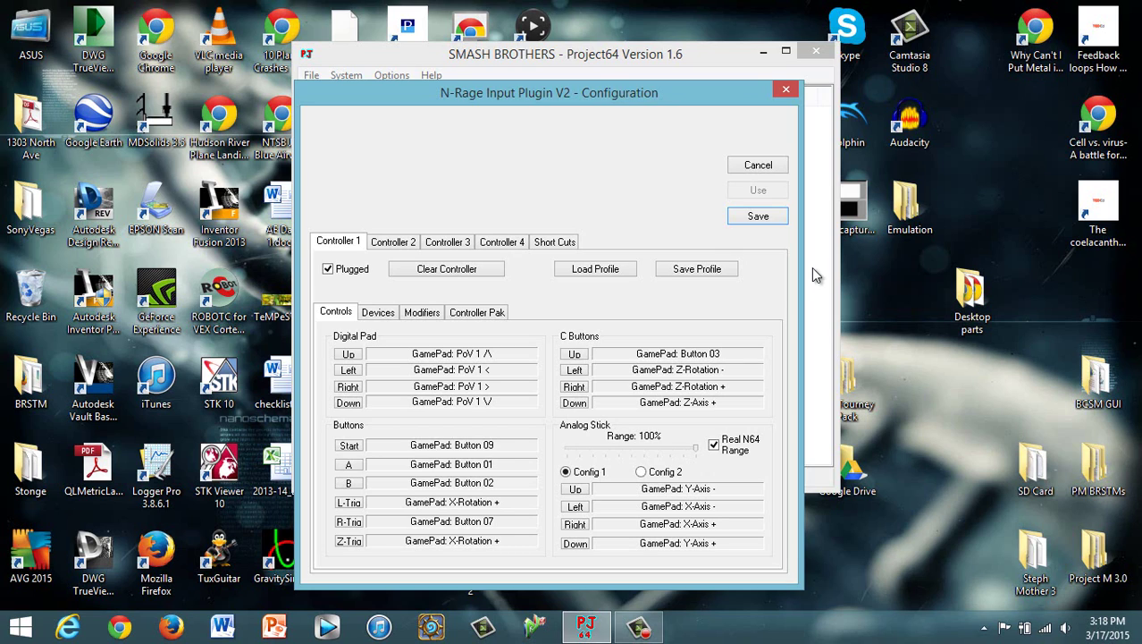
click(349, 503)
click(576, 369)
click(350, 522)
click(356, 503)
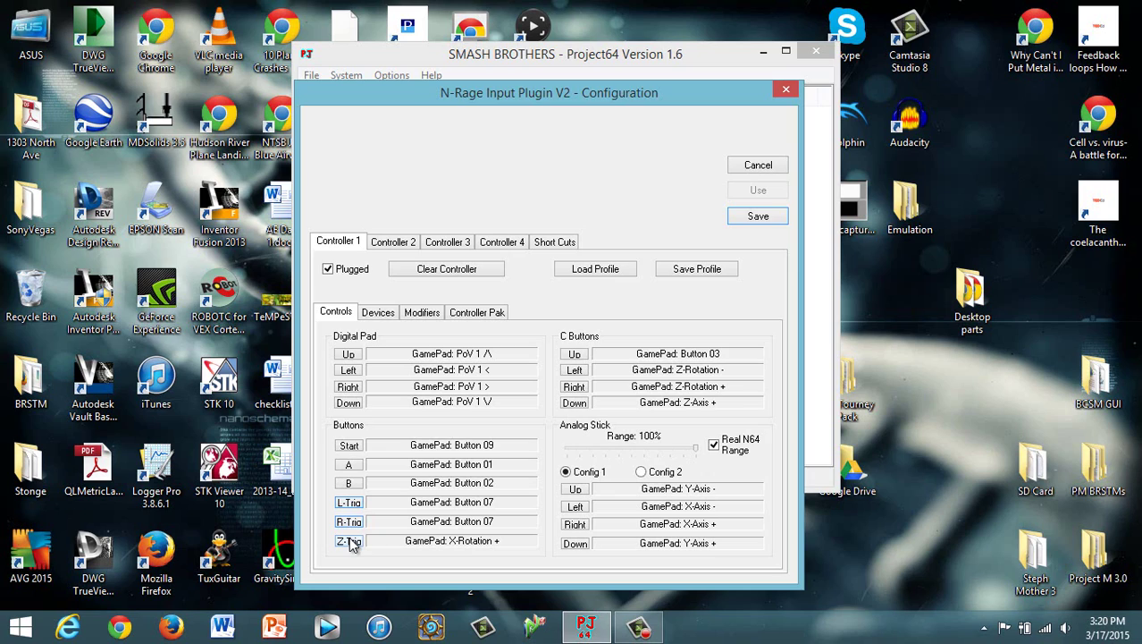
click(349, 542)
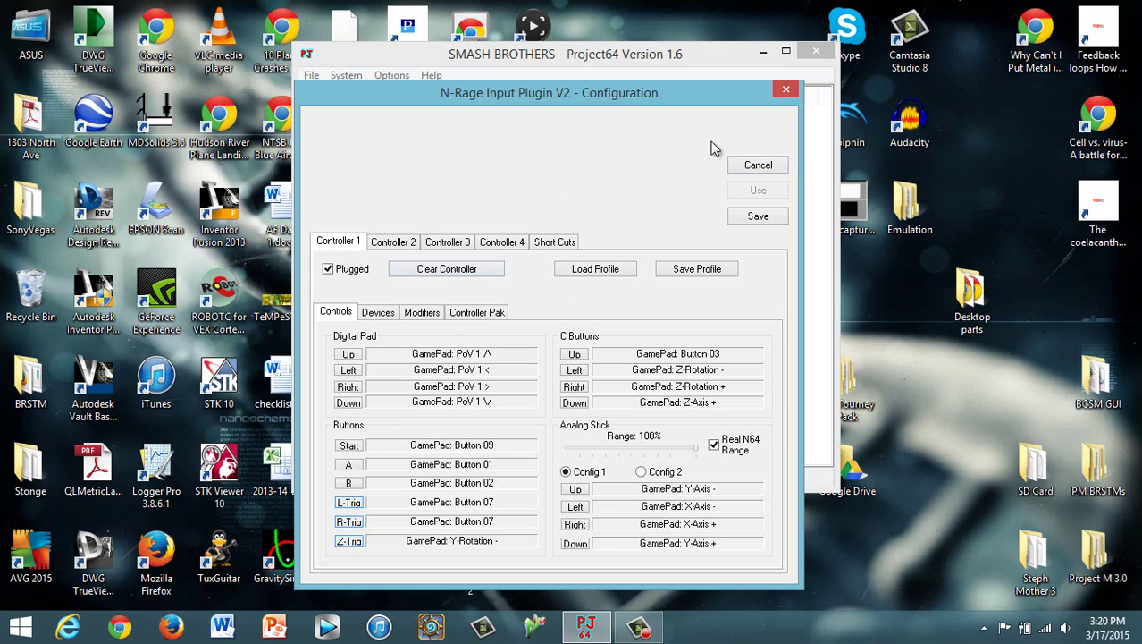
click(756, 166)
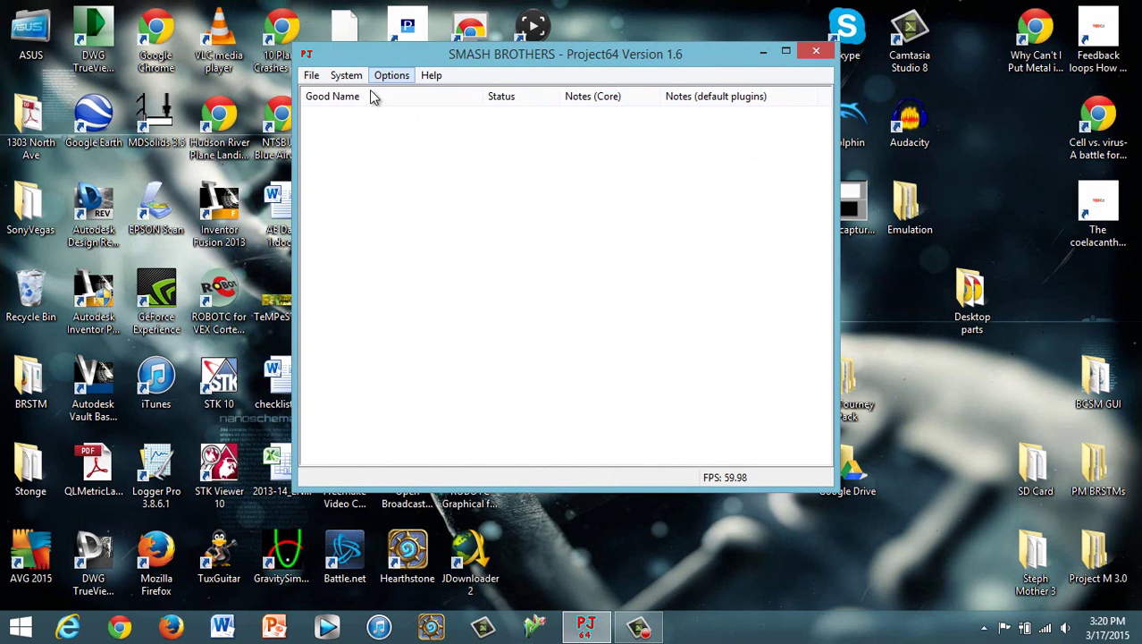
View the graphics plugin configuration and close it without changes.
click(312, 75)
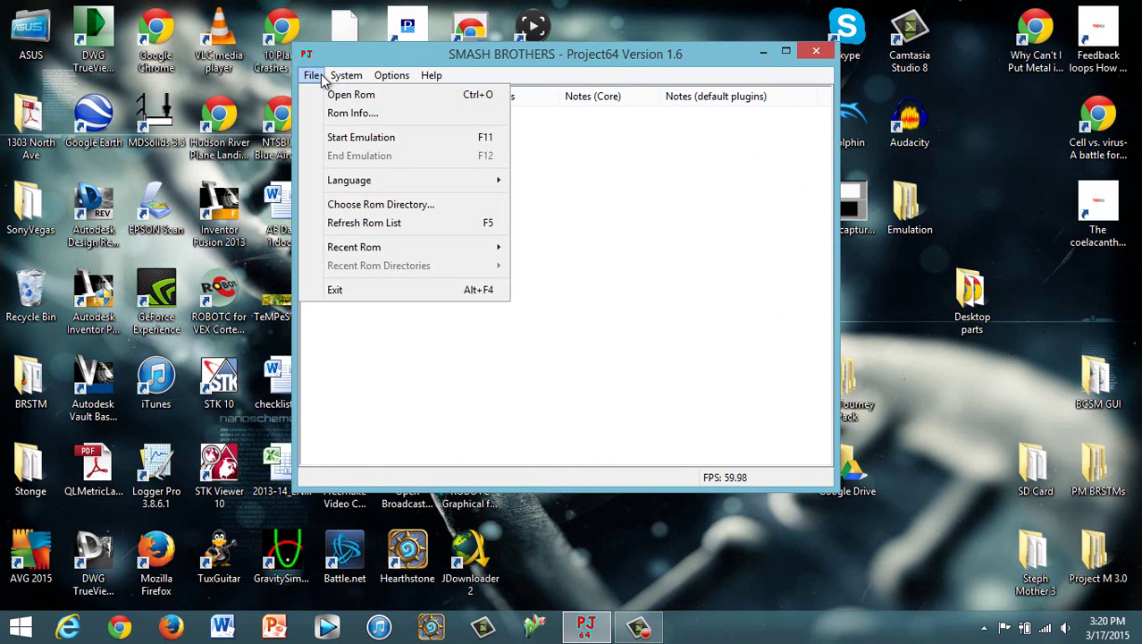
click(629, 283)
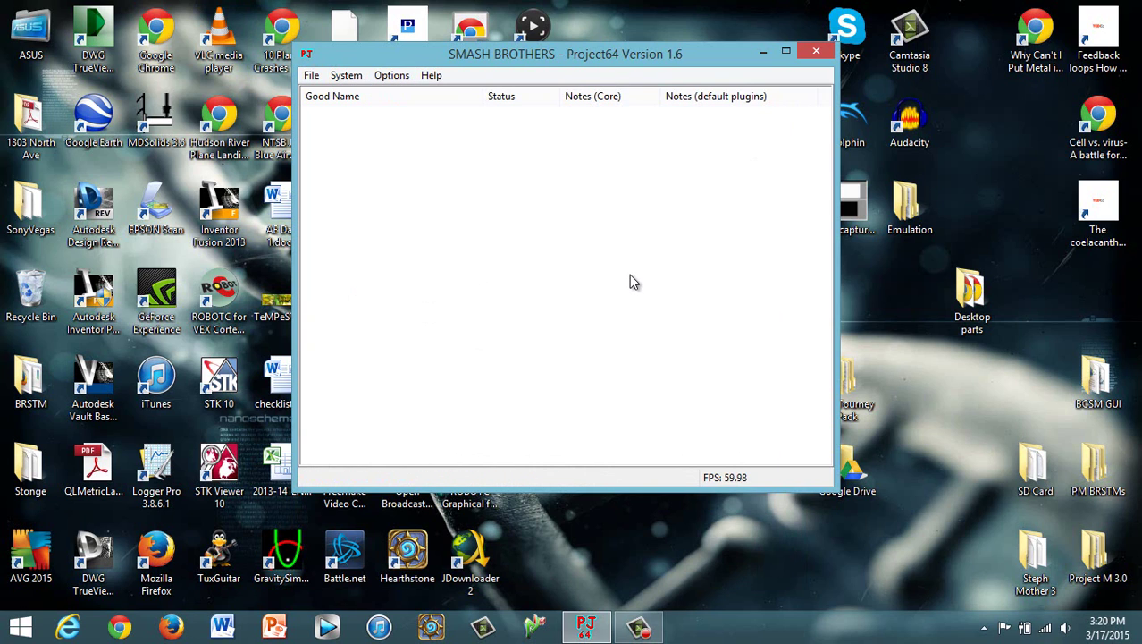
click(311, 75)
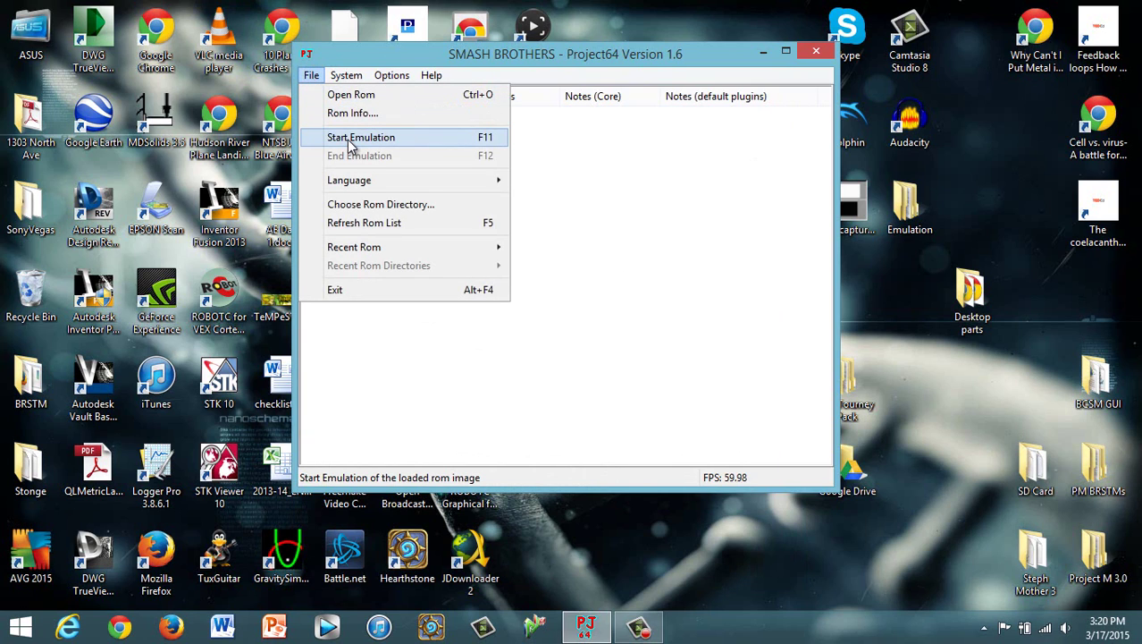
mouse_move(393, 80)
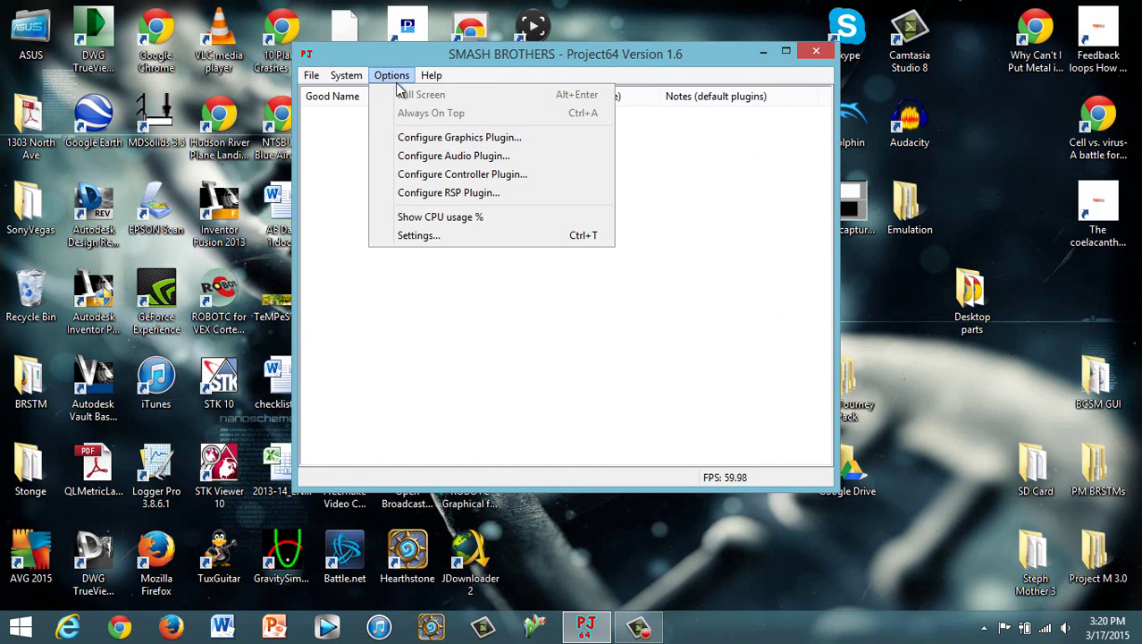
click(456, 136)
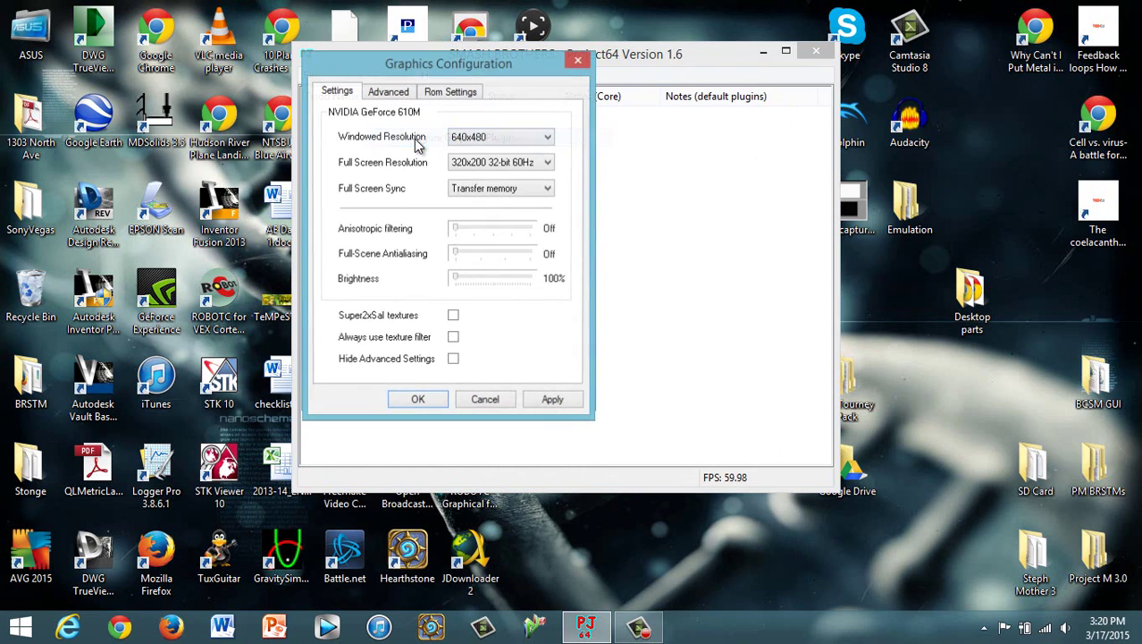
click(487, 399)
Try loading the gcc.cpf controller profile for Controller 1, and close the controller configuration without saving.
click(391, 75)
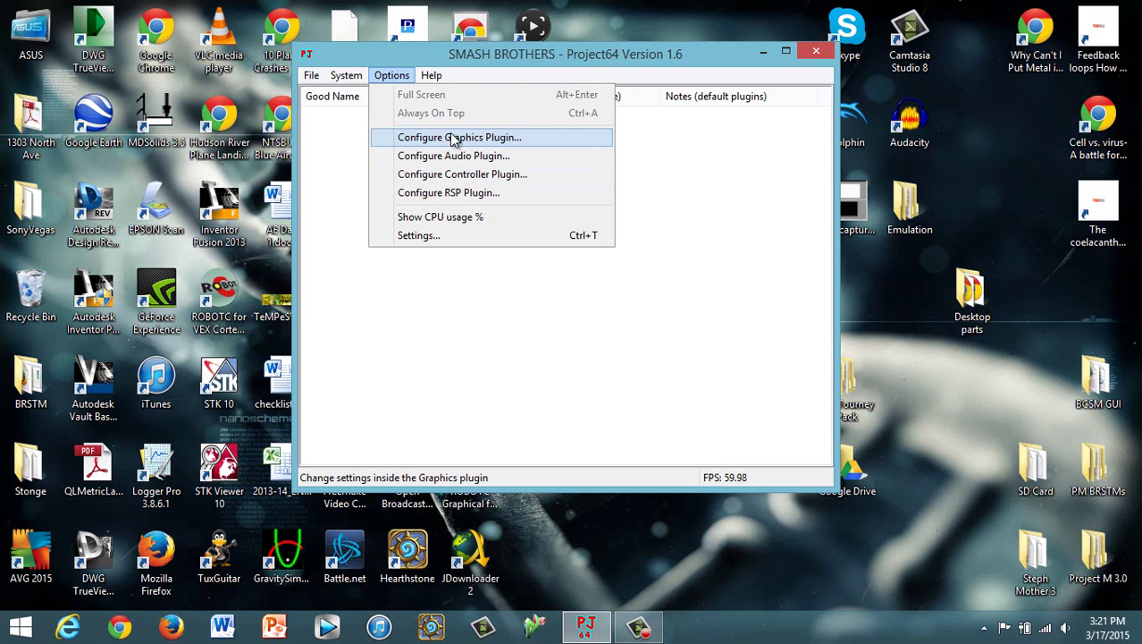
click(449, 175)
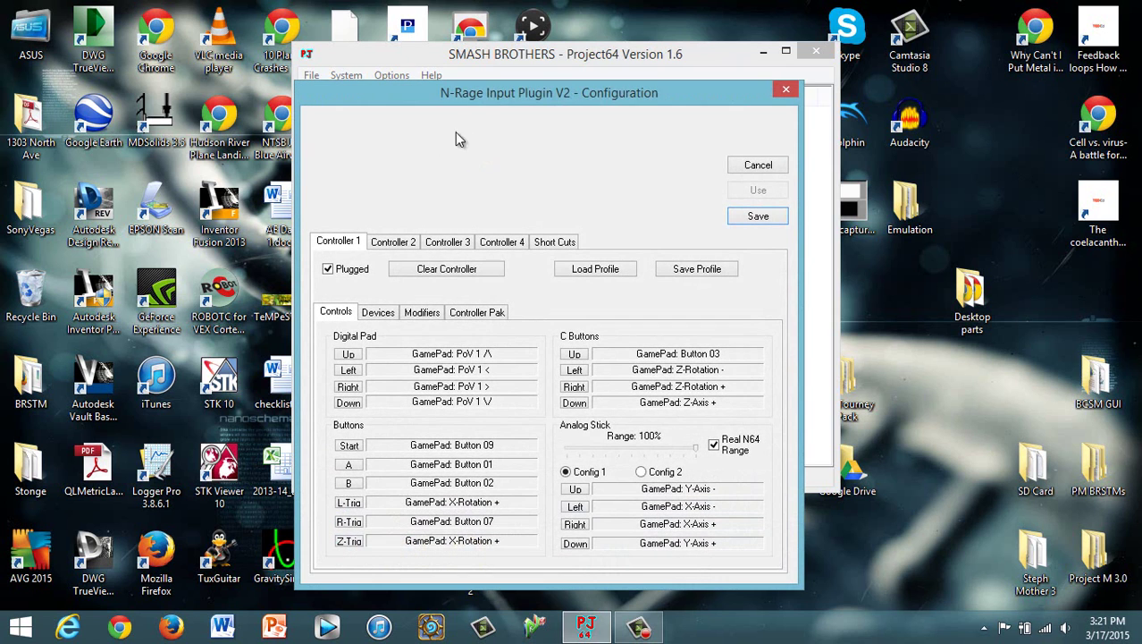
click(619, 270)
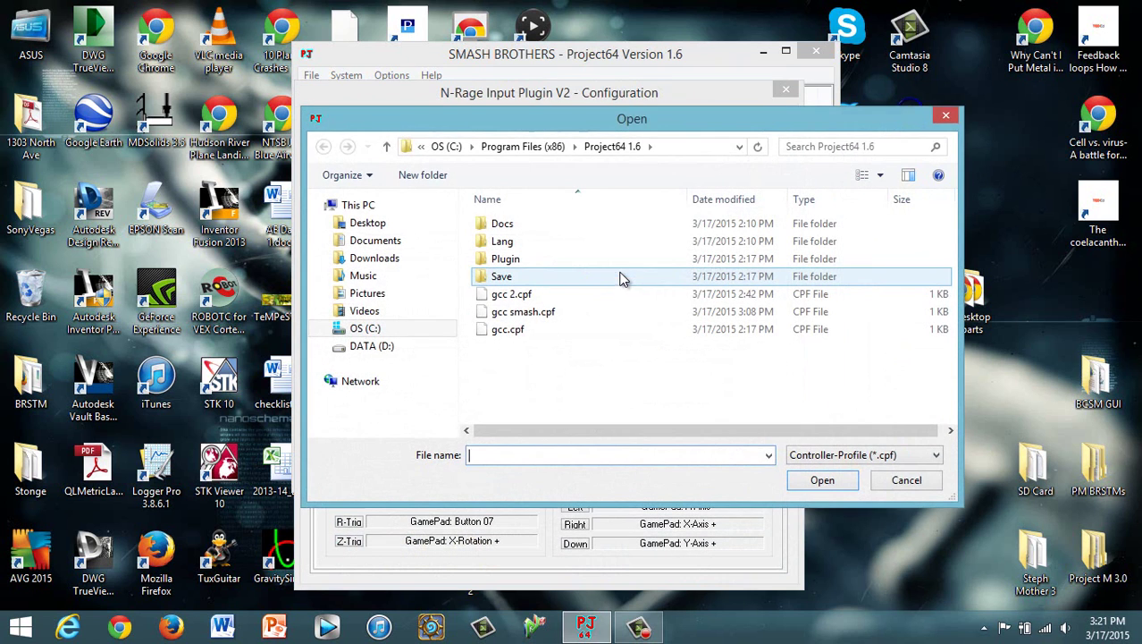
click(534, 329)
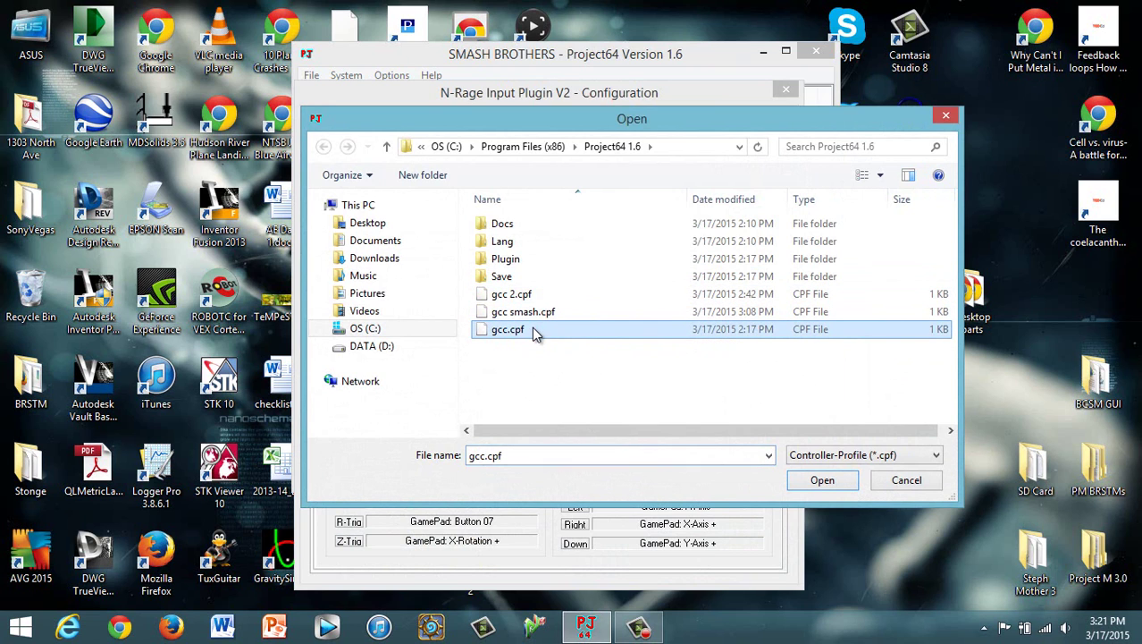
click(838, 483)
click(613, 365)
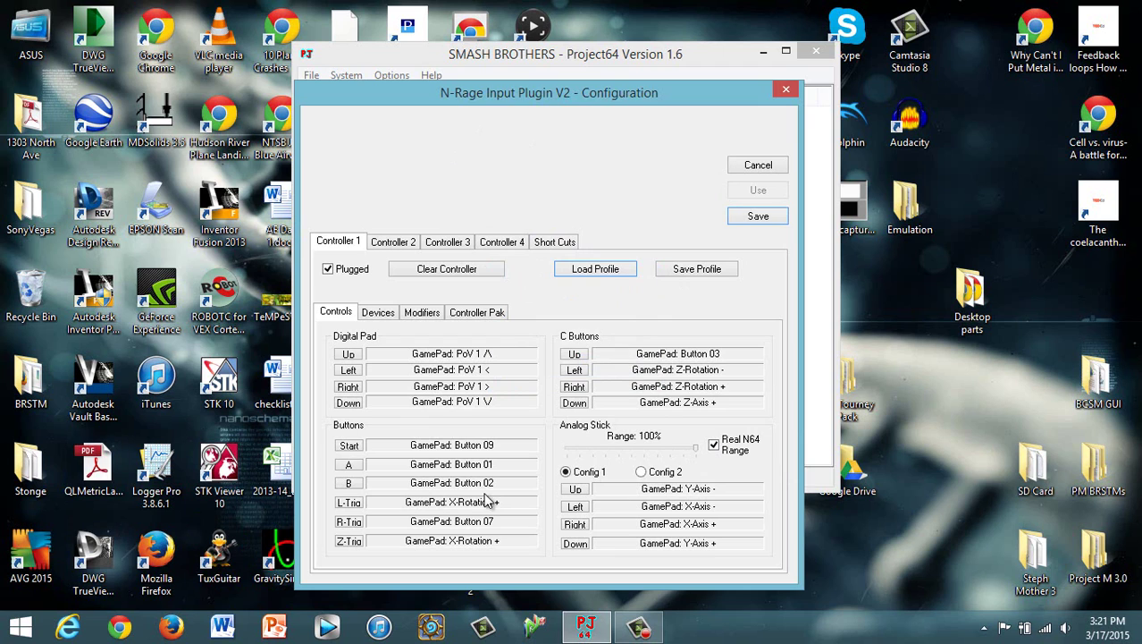
click(777, 168)
Start emulation of the loaded Smash Brothers ROM and continue past the title screen to Mode Select.
click(312, 76)
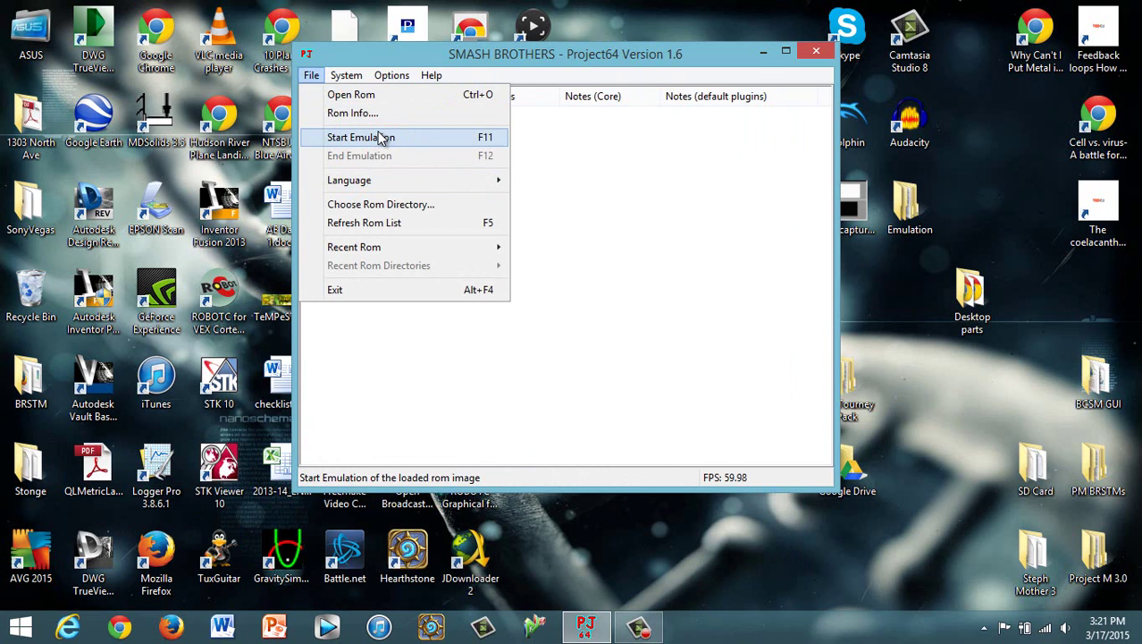
click(374, 136)
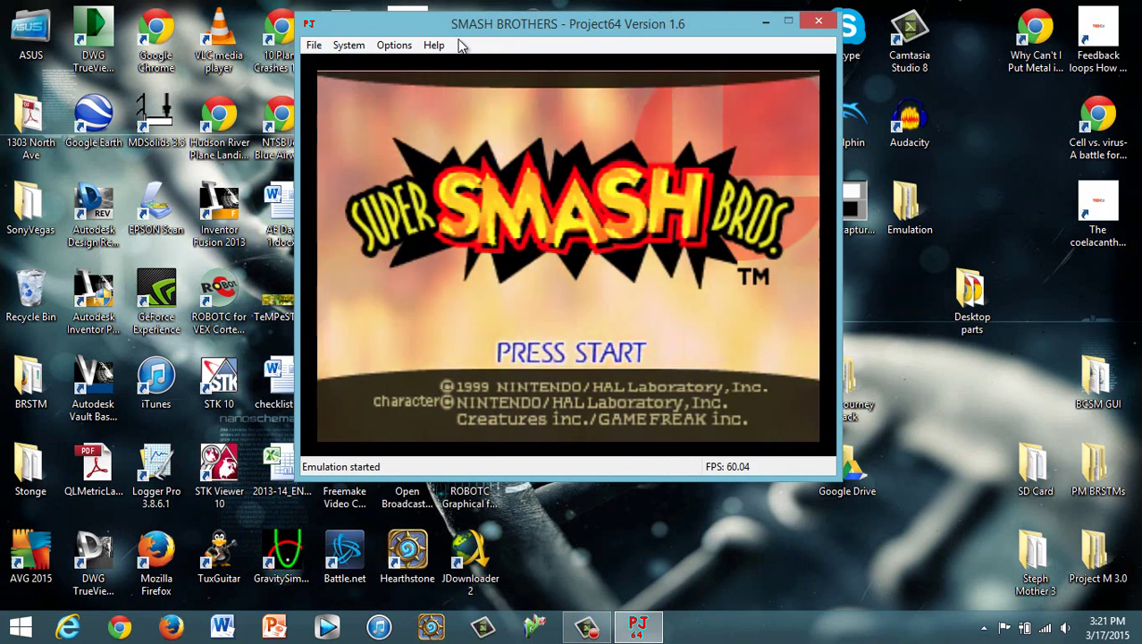
key(Return)
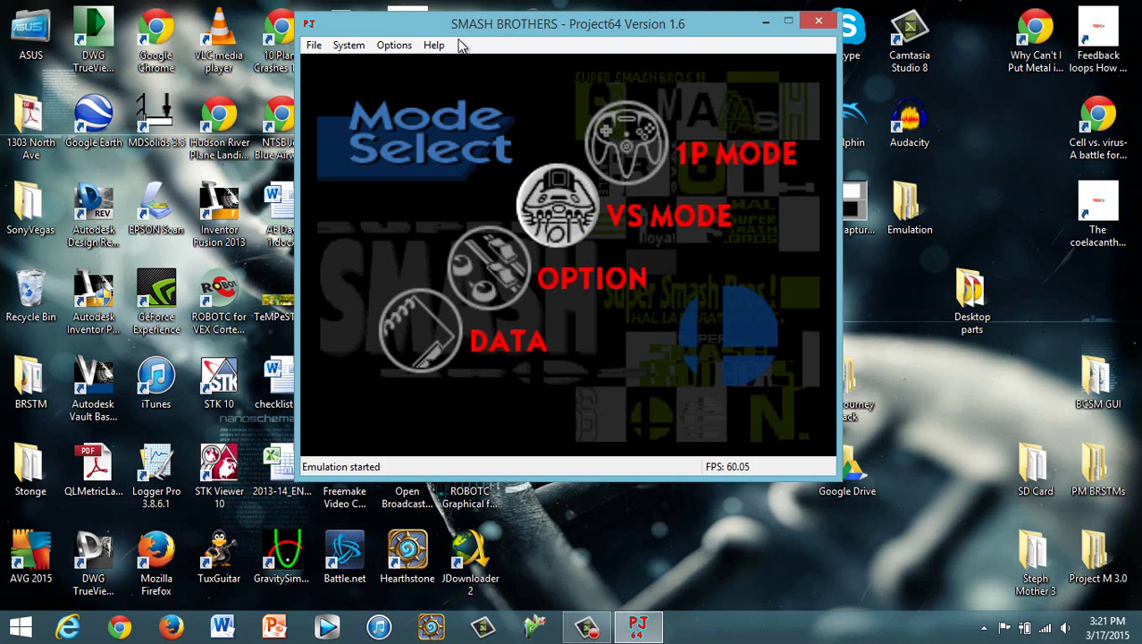
Cycle through the Mode Select entries to test the directional controls, and enter 1P Mode.
key(Down)
key(Down)
key(Down)
key(Down)
key(Down)
key(Down)
key(Down)
key(Down)
key(Down)
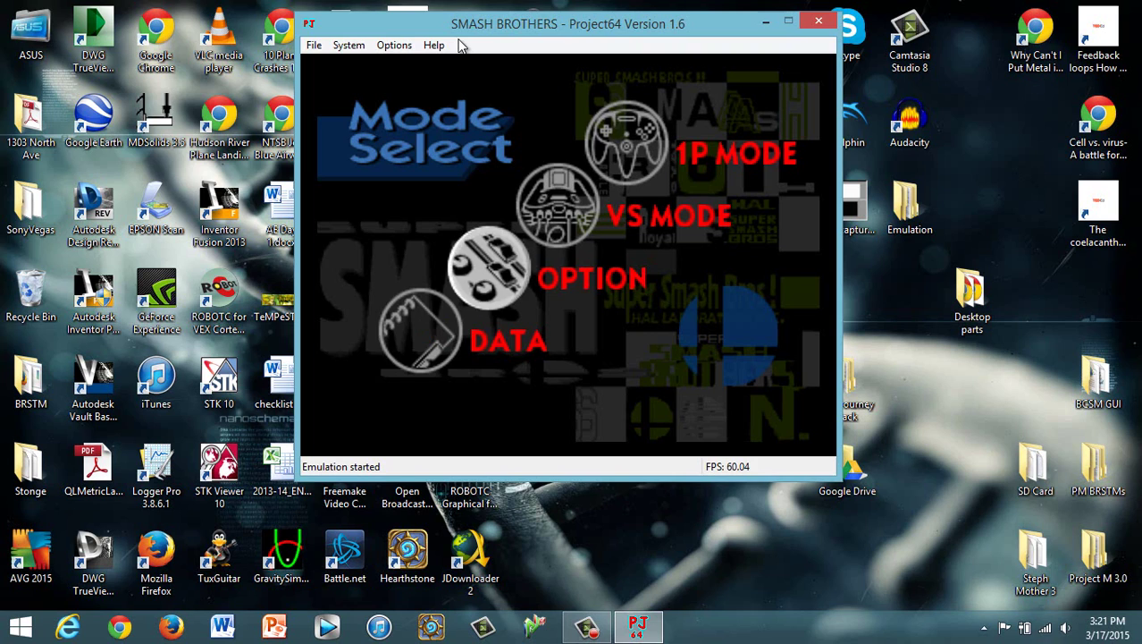
key(Down)
key(Down)
key(Down)
key(Down)
key(Down)
key(Down)
key(Down)
key(Down)
key(Down)
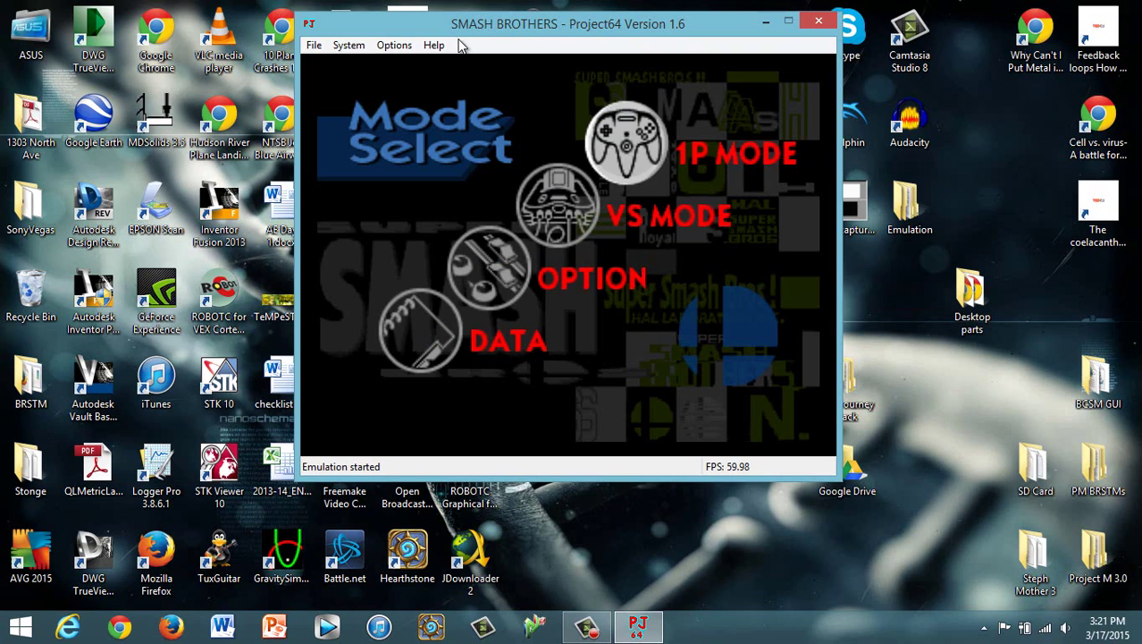
key(Up)
key(Up)
key(Up)
key(Up)
key(Return)
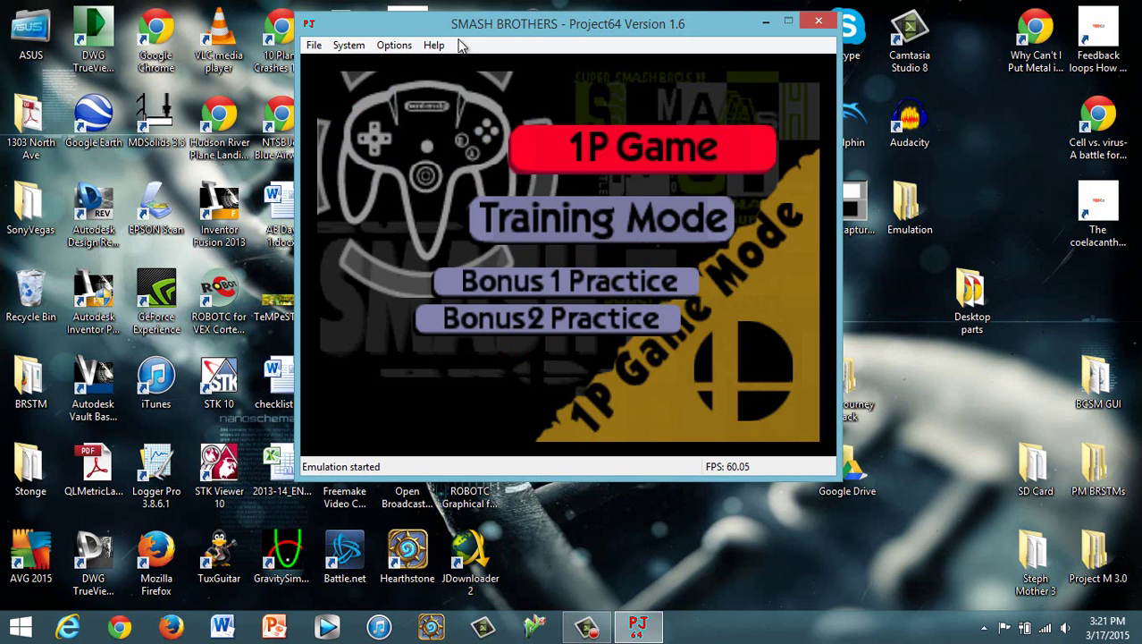
key(Return)
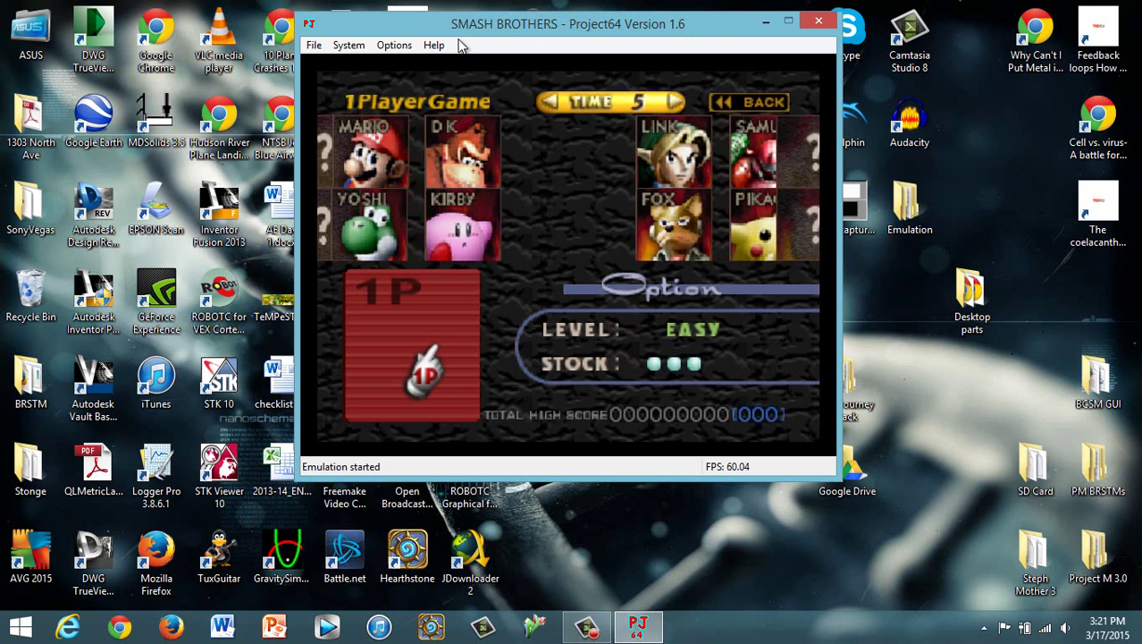
key(Up)
key(c)
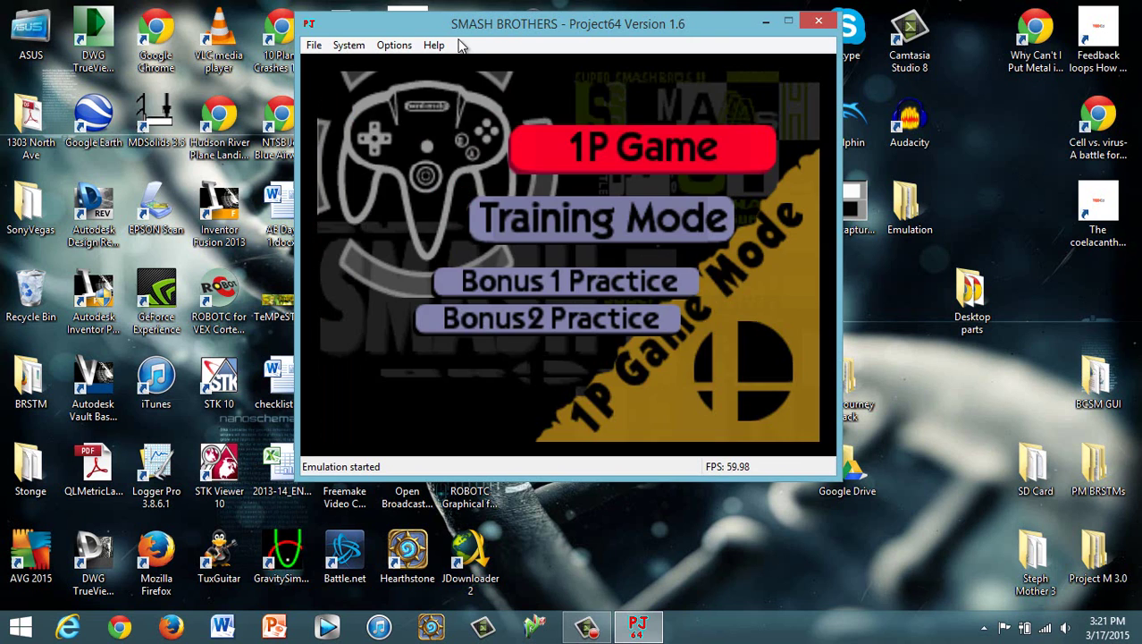
Open 1P Game and choose Link as the fighter.
key(Return)
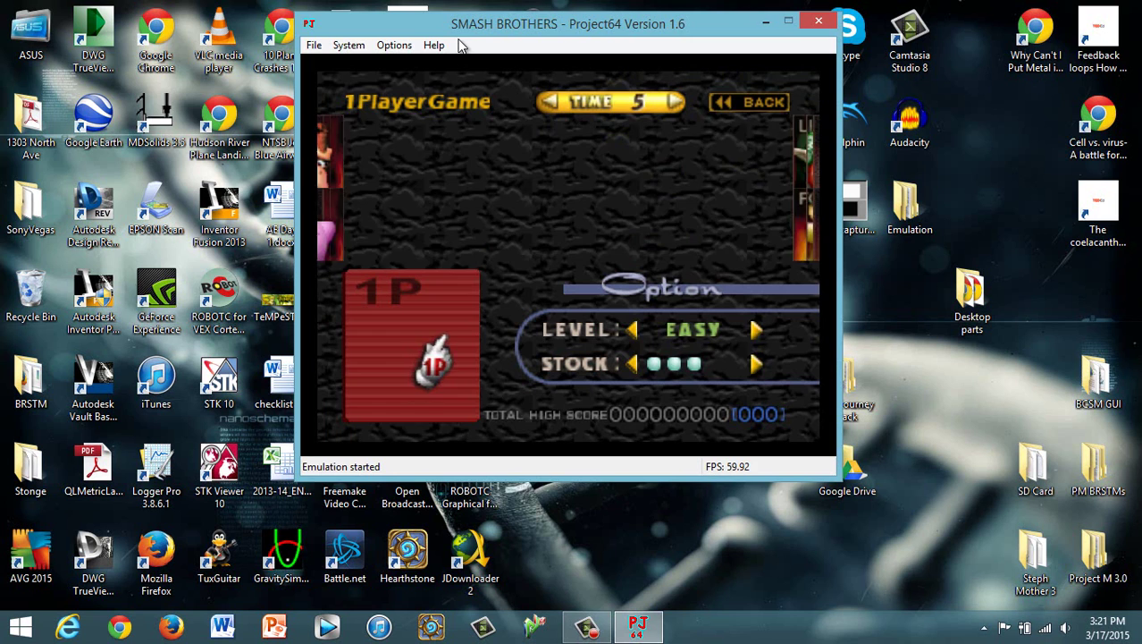
key(x)
key(c)
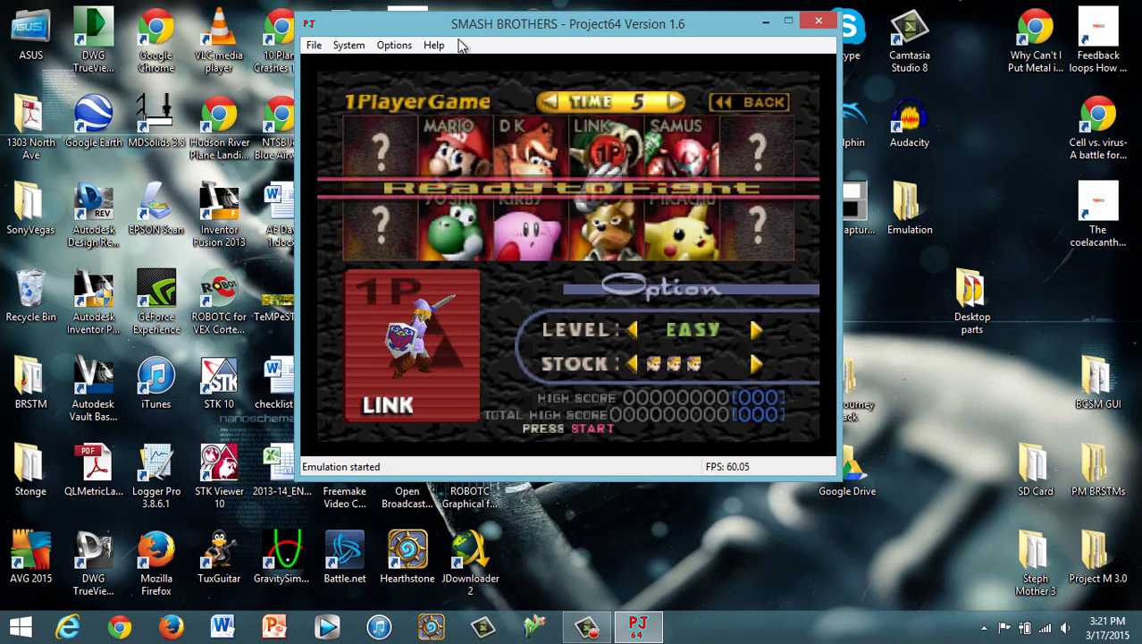
Cycle through Link's costume colours, ending on the lavender costume.
key(c)
key(c)
key(c)
key(c)
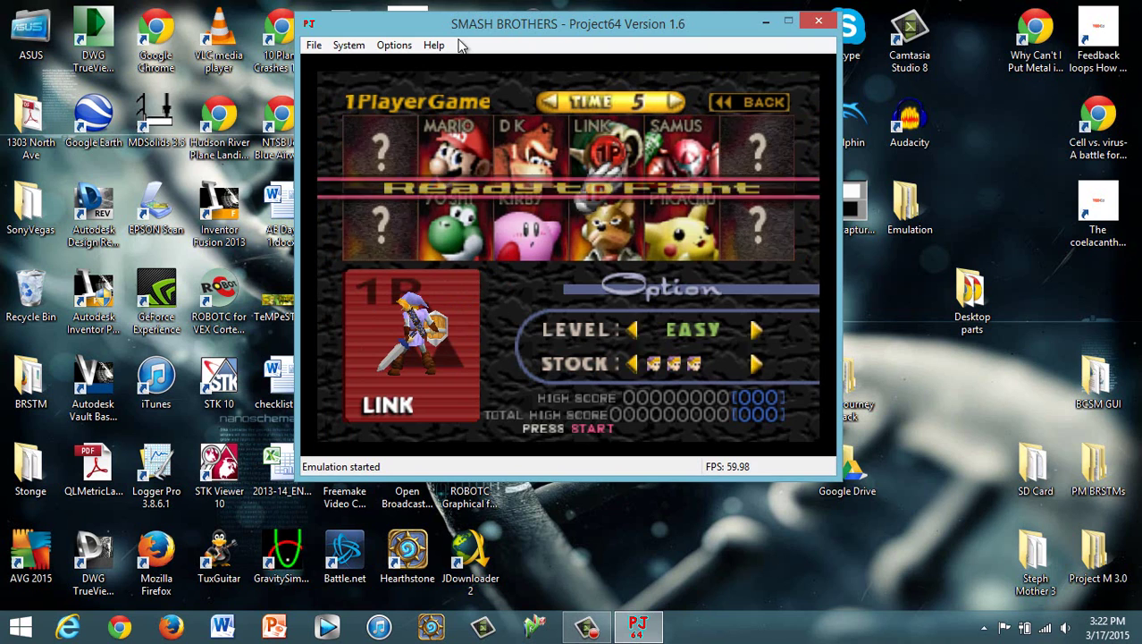
key(c)
key(c)
key(c)
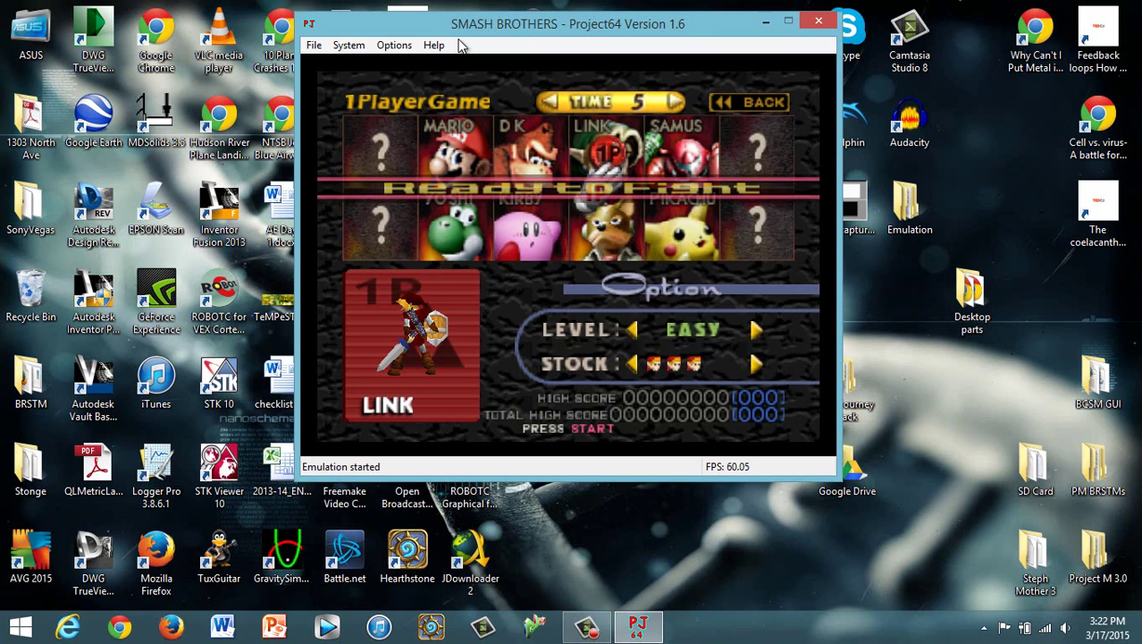
key(c)
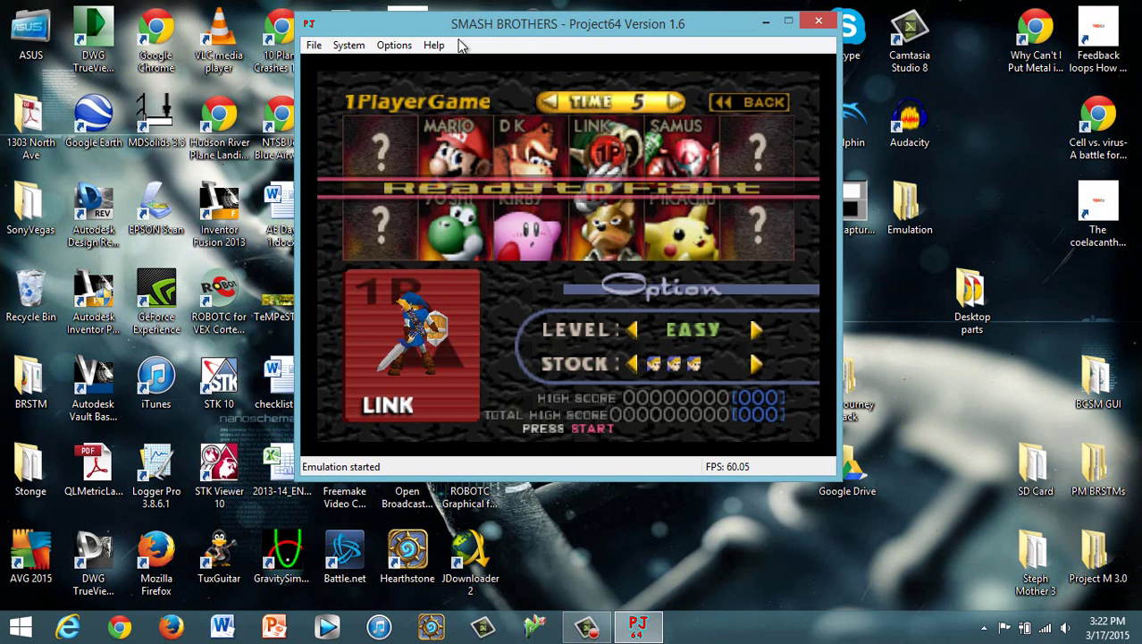
key(c)
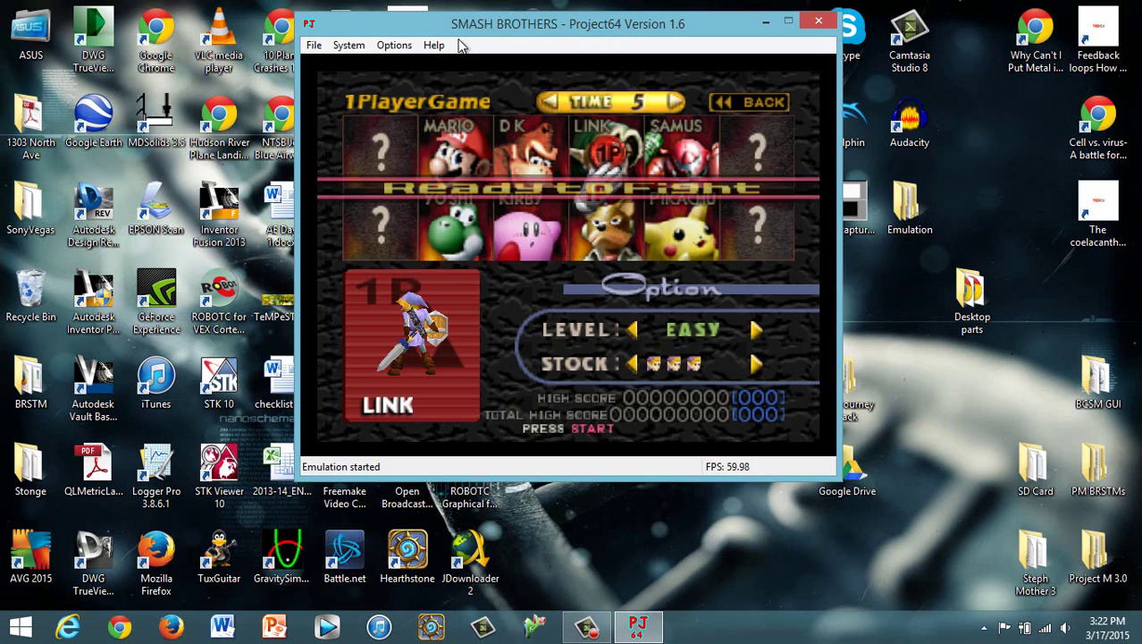
Cycle Link's costume colours back to the green costume on the 1P Game character select screen.
key(c)
key(c)
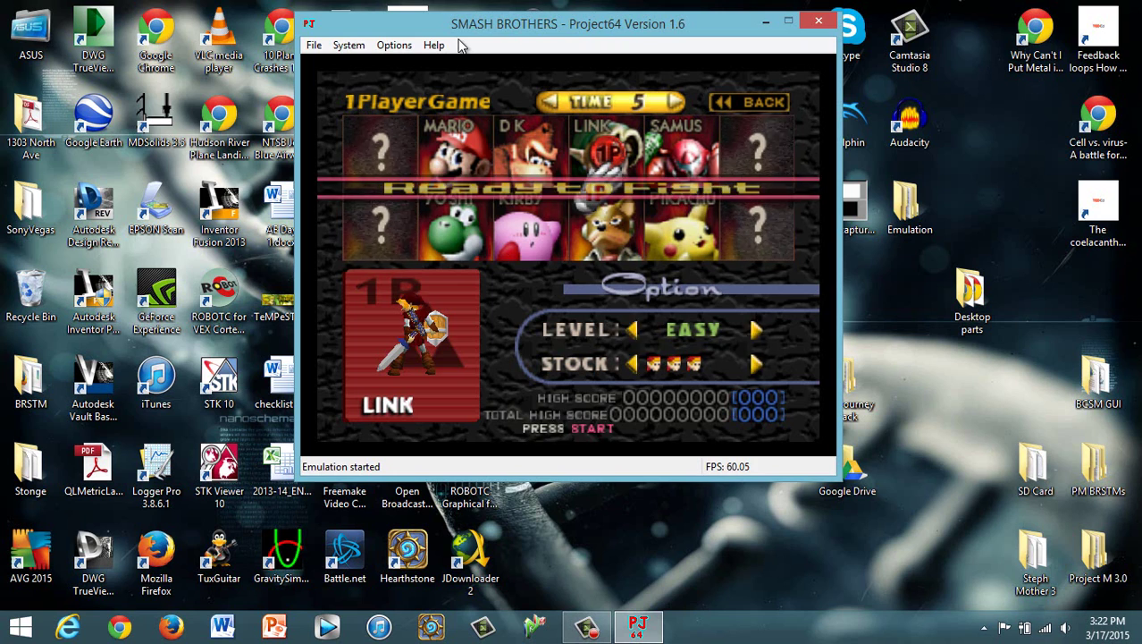
key(c)
key(c)
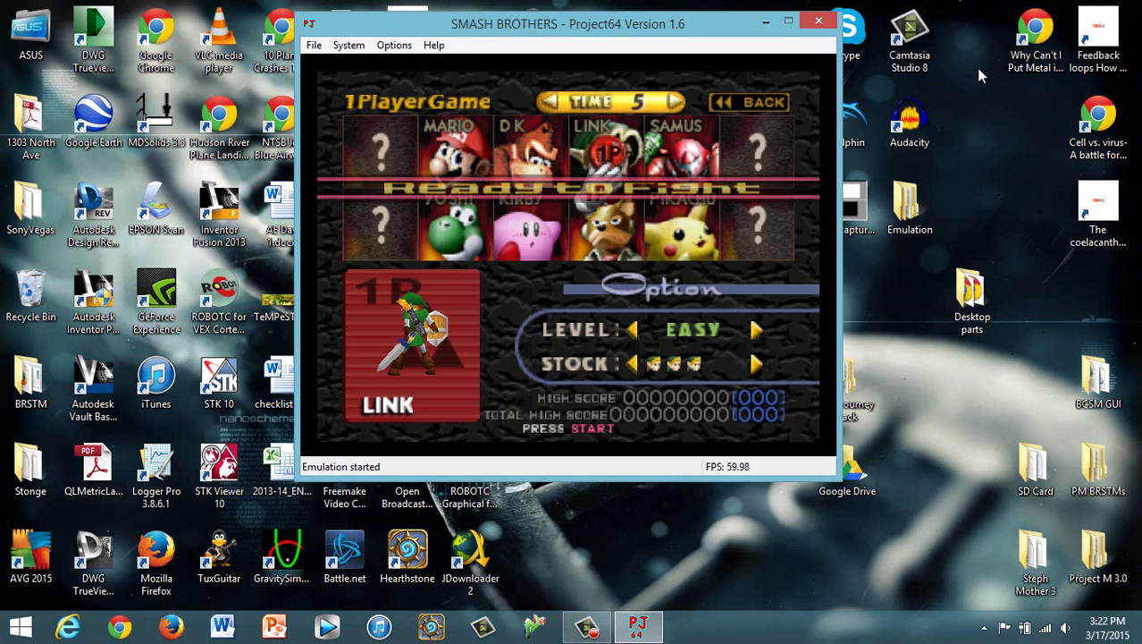
Review the Settings and Advanced pages of the graphics plugin configuration and close it without changes.
click(396, 45)
click(421, 108)
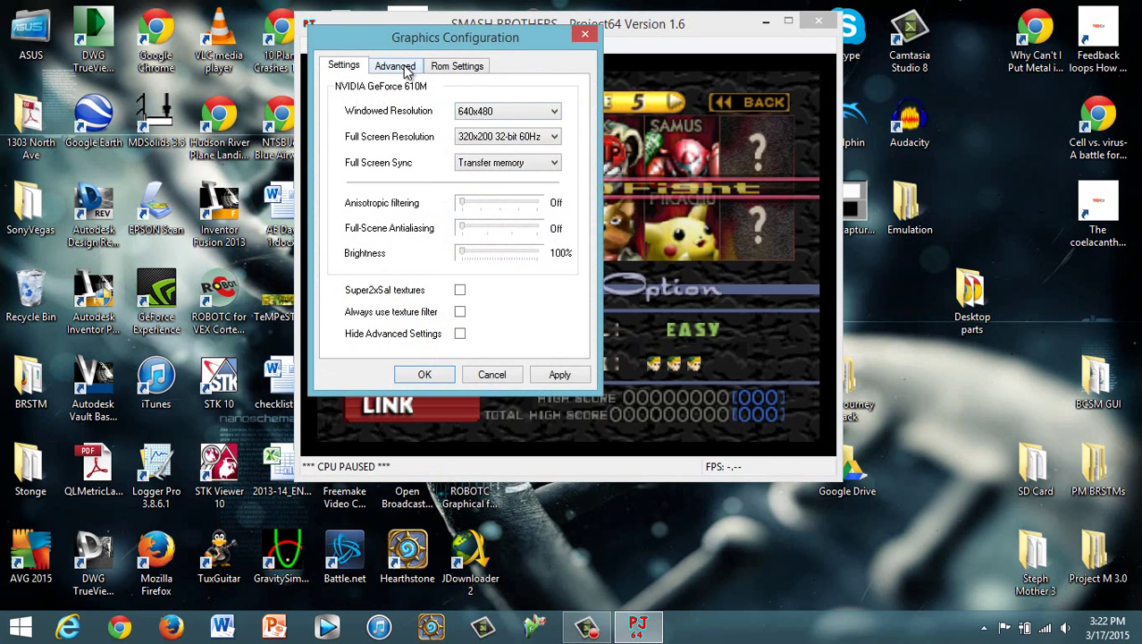
click(407, 74)
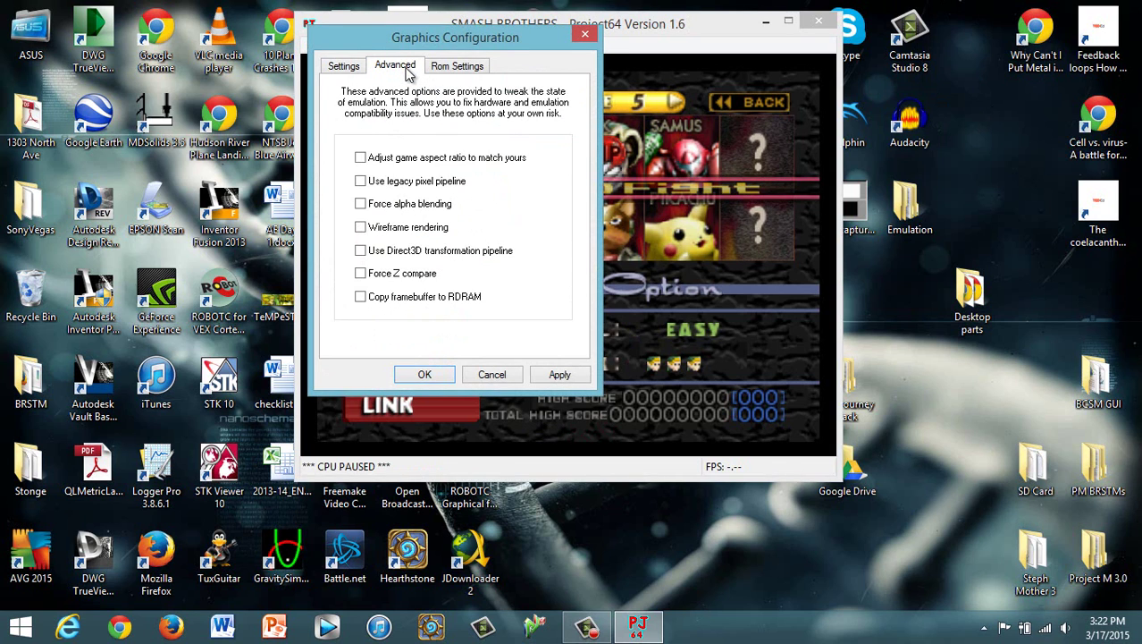
click(505, 374)
Start the 1P Game match with green Link at Easy level.
click(401, 51)
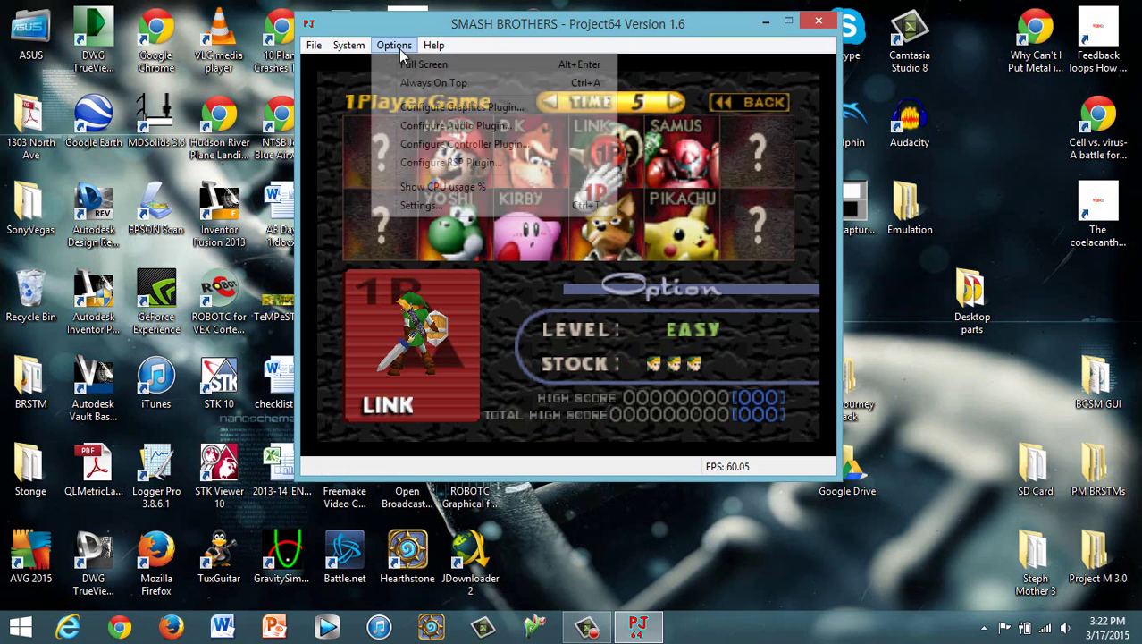
click(400, 51)
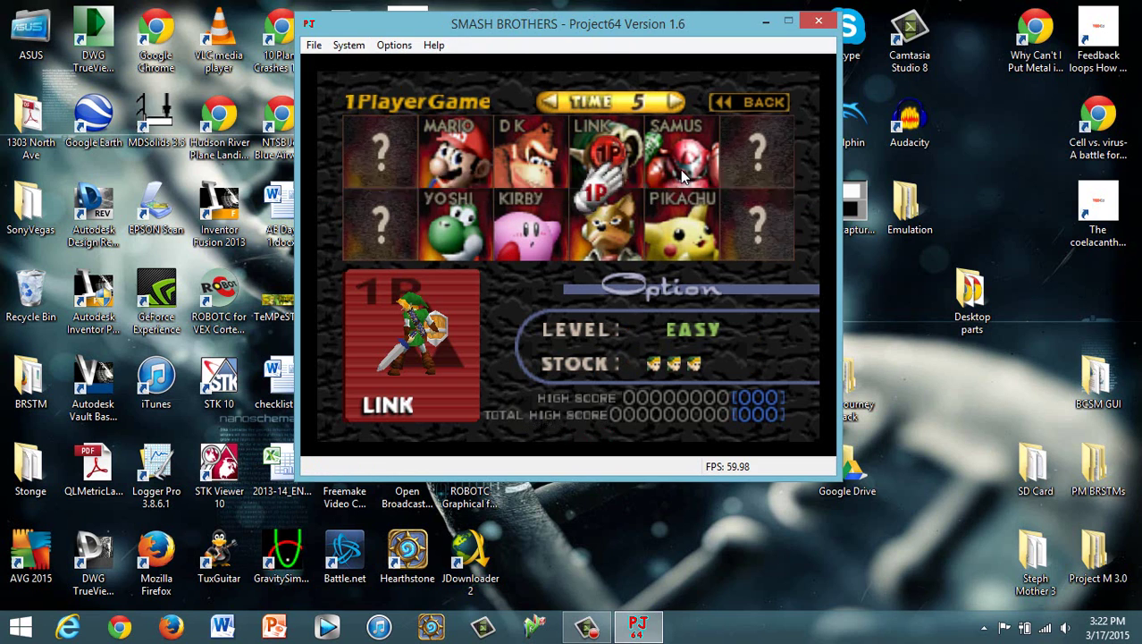
key(Return)
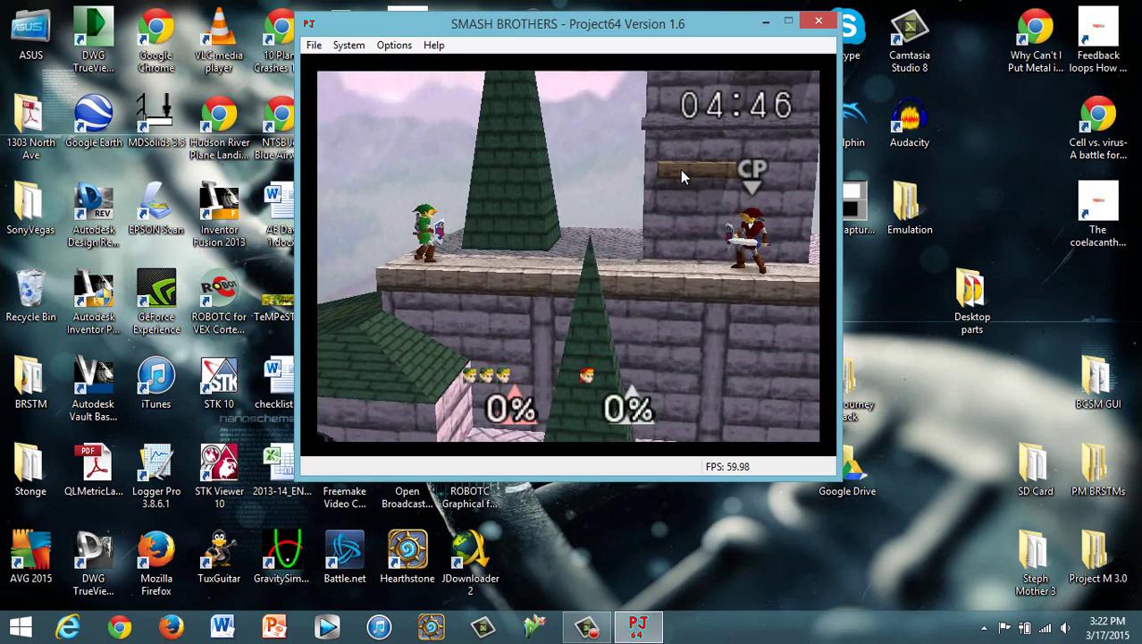
Review the Controller 1 gamepad mappings in the N-Rage controller plugin configuration and close it without changes.
click(404, 45)
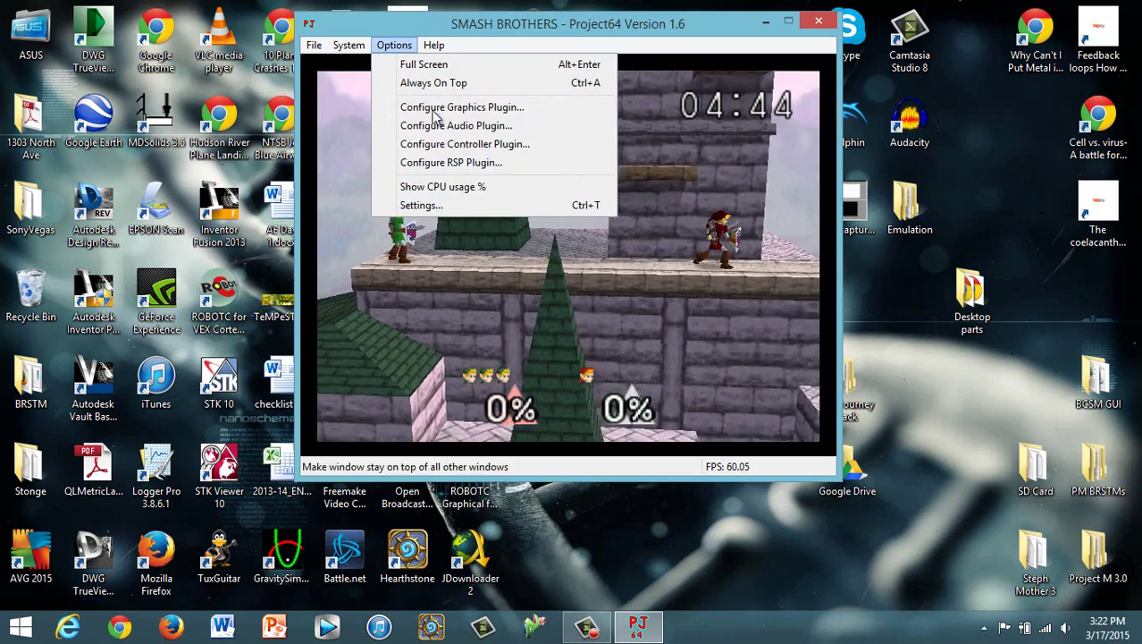
click(464, 144)
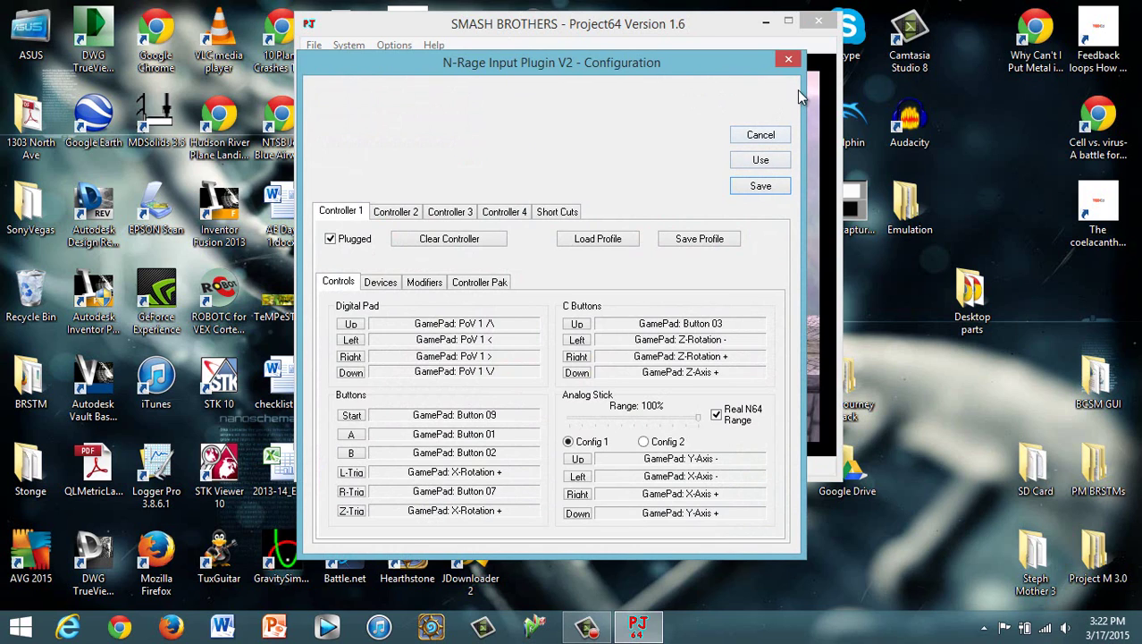
click(789, 61)
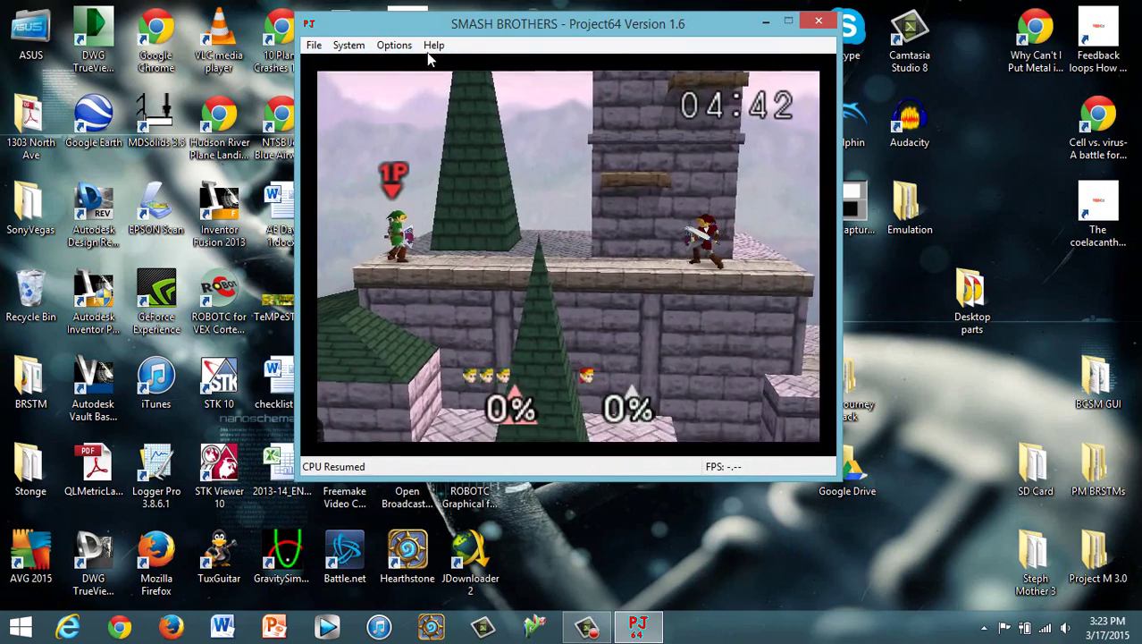
Review the selected plugins and the directory paths in the emulator settings, and leave without changes.
click(394, 45)
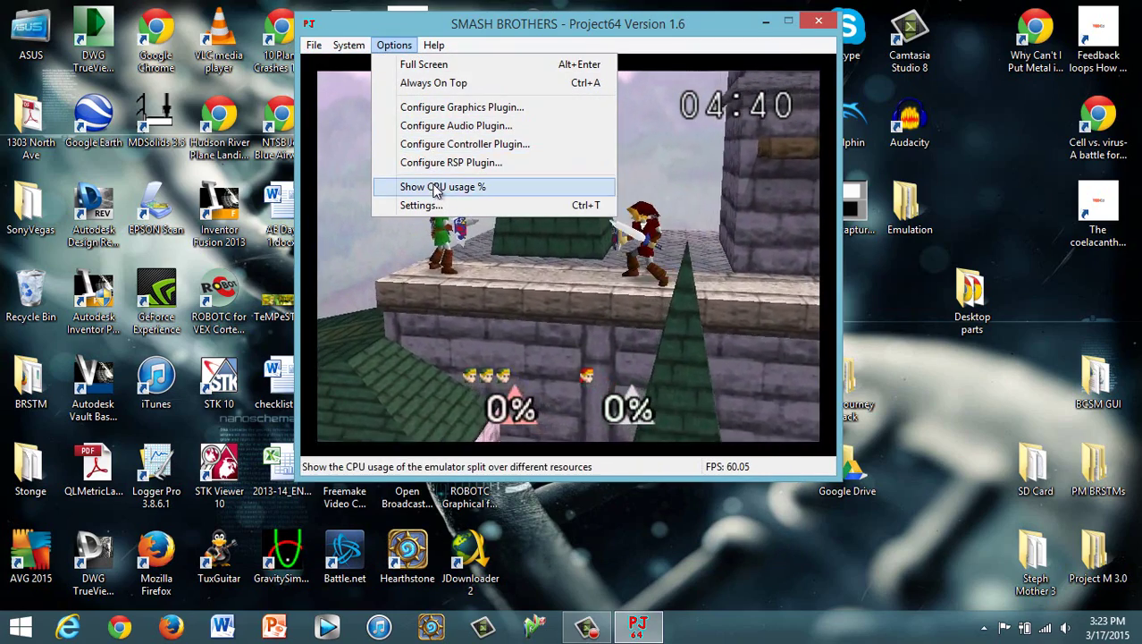
click(421, 205)
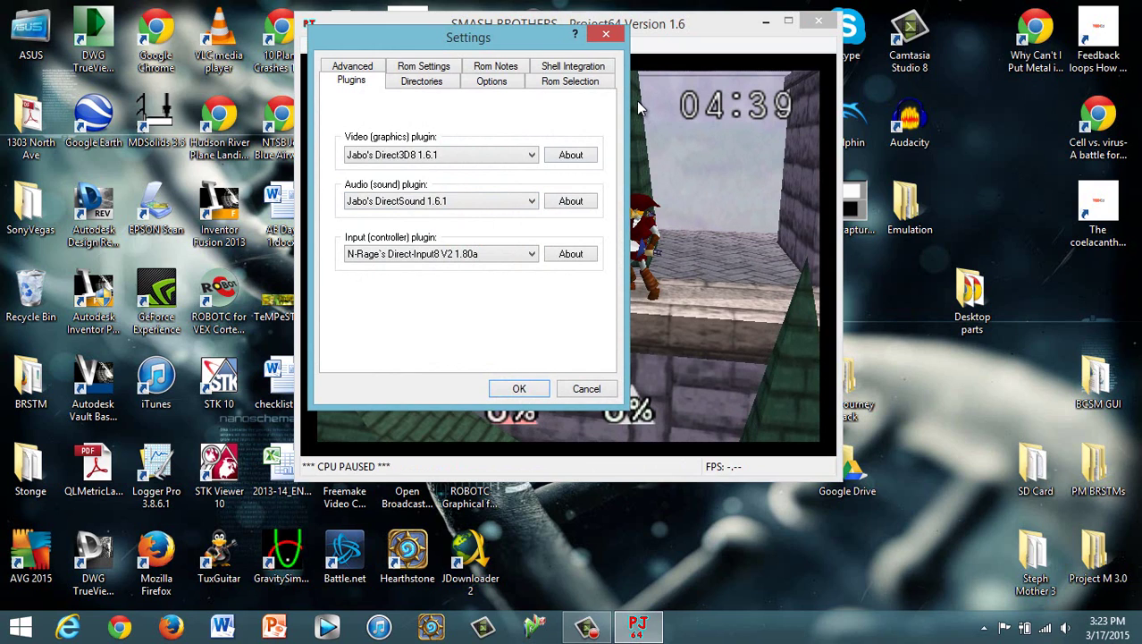
click(414, 85)
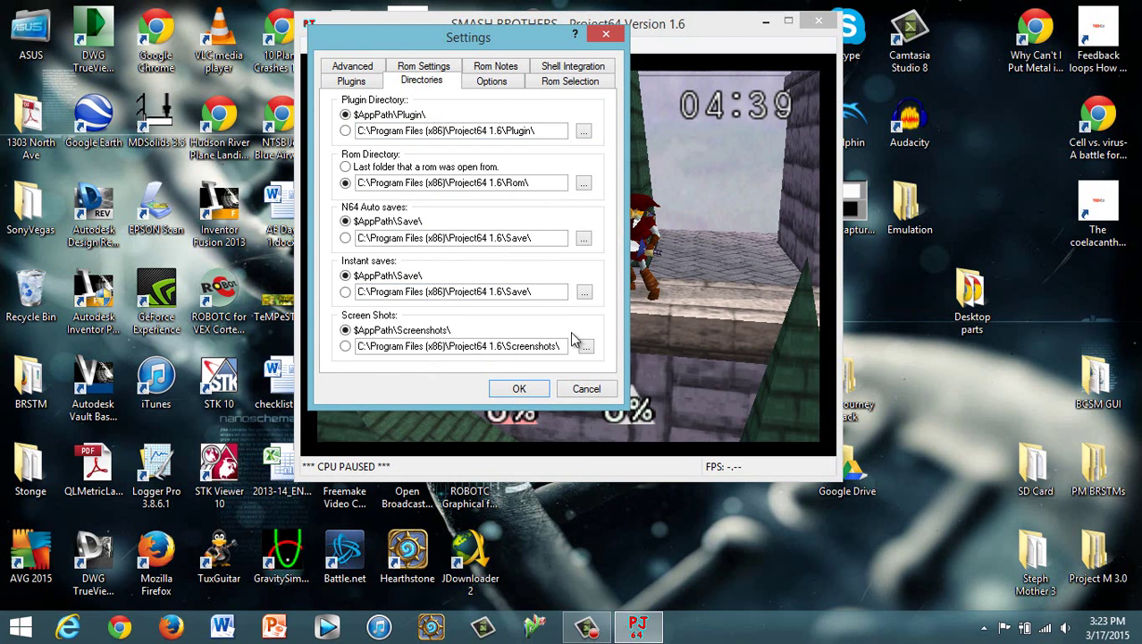
click(583, 388)
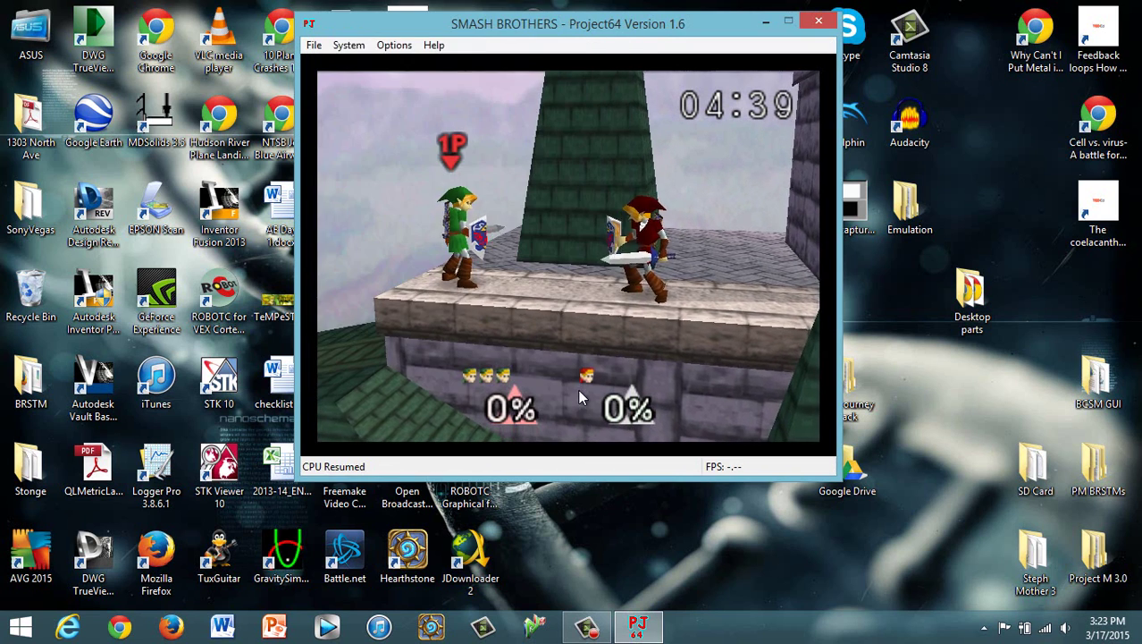
Switch to File Explorer by opening the BRSTM desktop folder, and expand Program Files (x86) on the C: drive in the folder tree.
click(40, 550)
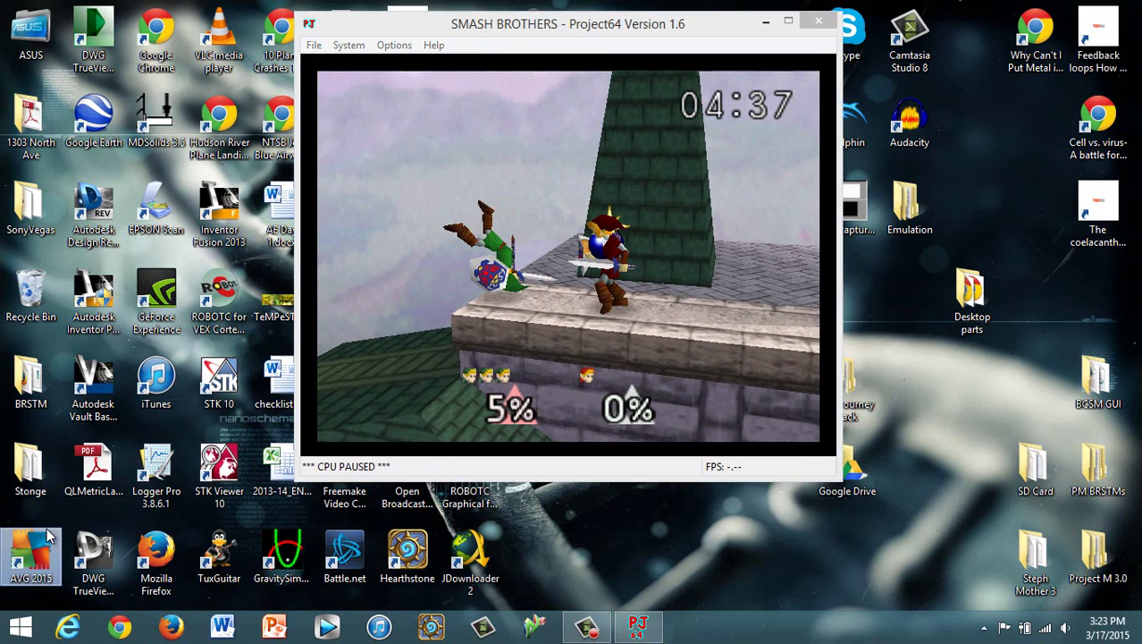
double_click(36, 401)
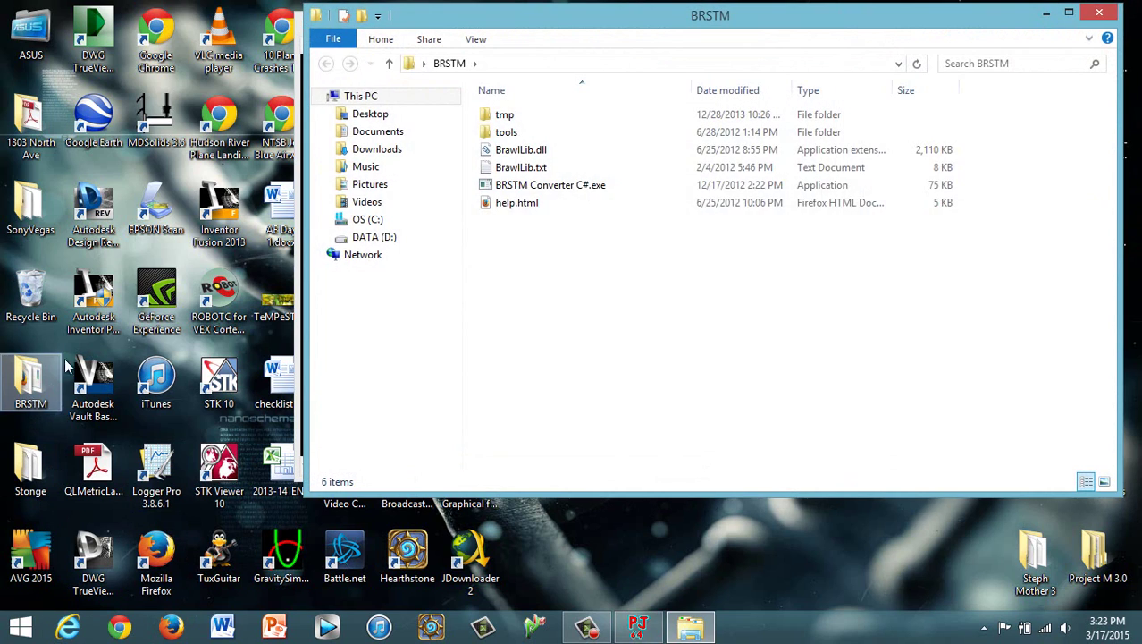
click(332, 219)
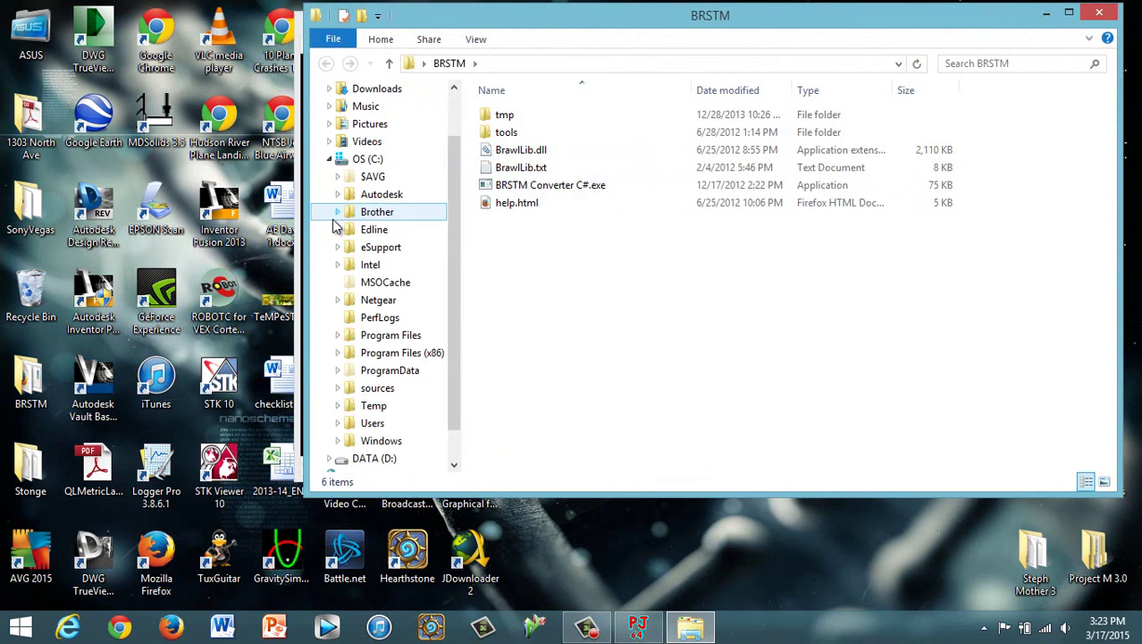
drag(449, 205, 451, 249)
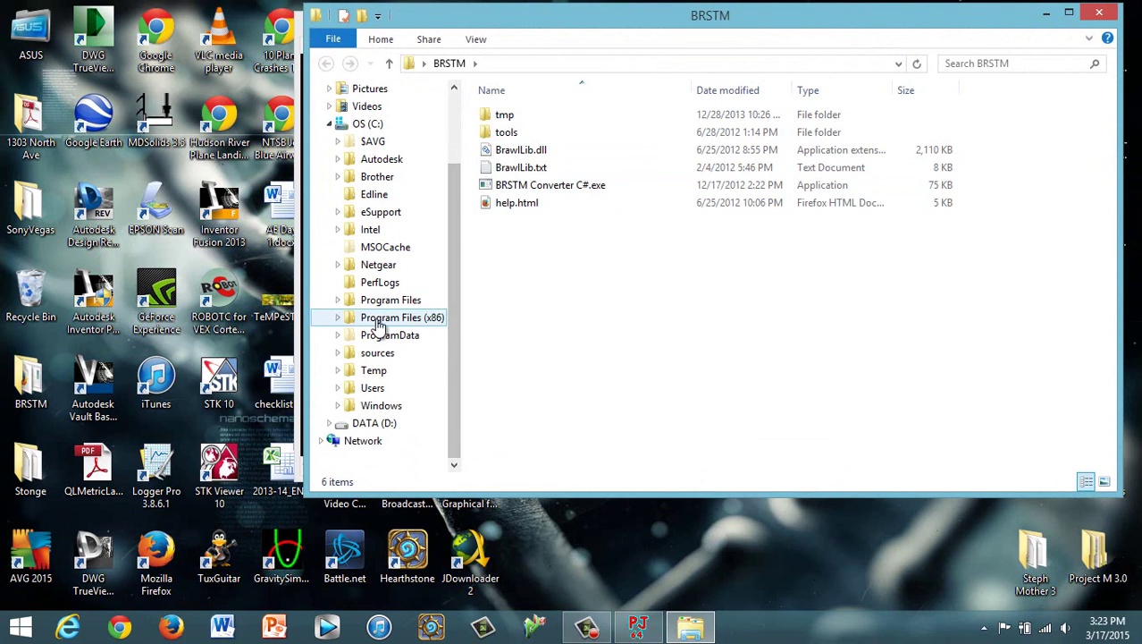
click(337, 323)
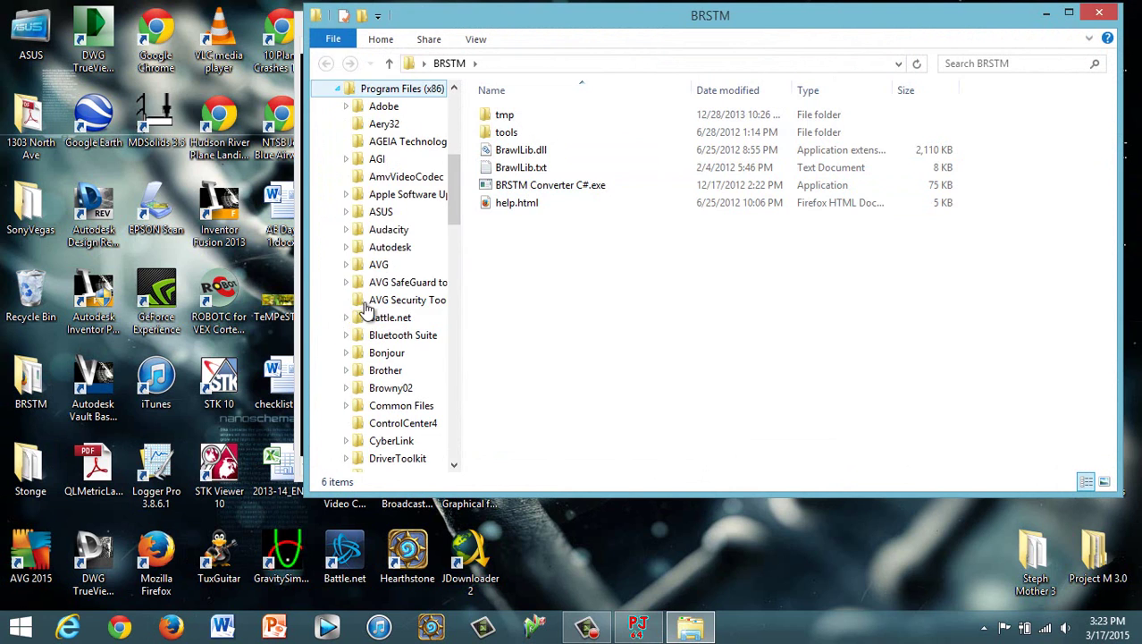
Open the Plugin folder inside Project64 1.6 under Program Files (x86).
drag(456, 204, 456, 374)
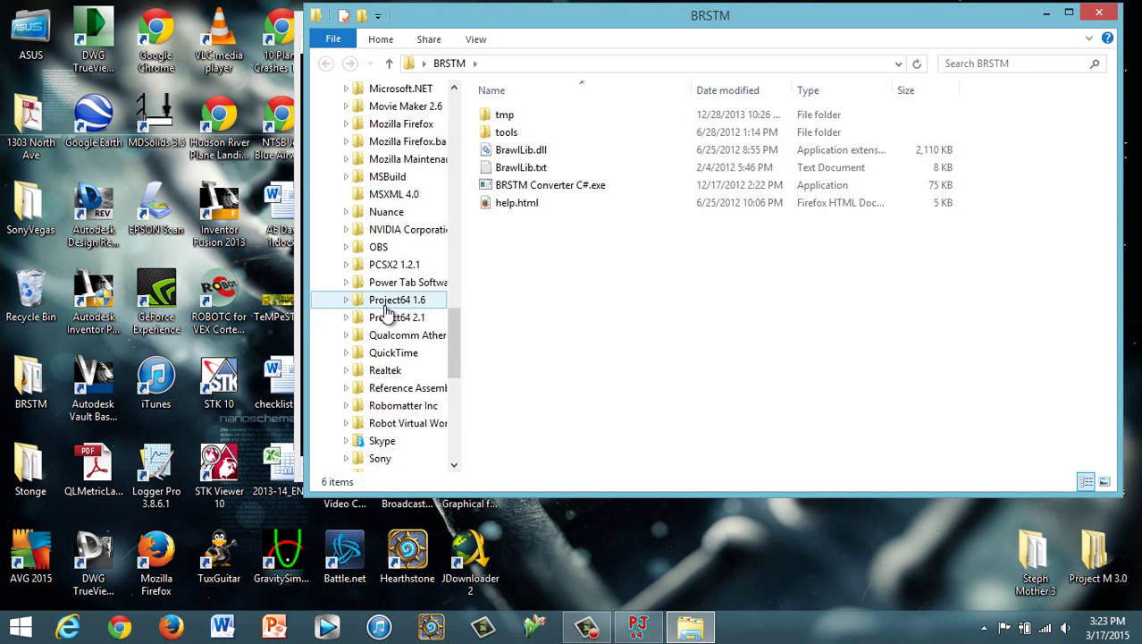
click(347, 301)
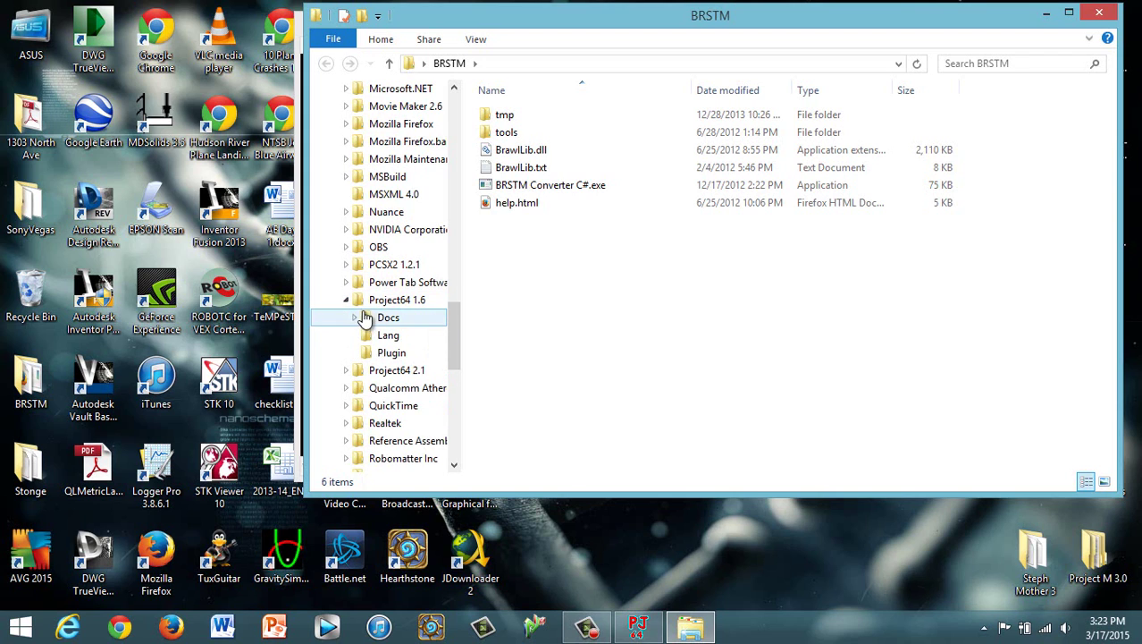
click(371, 304)
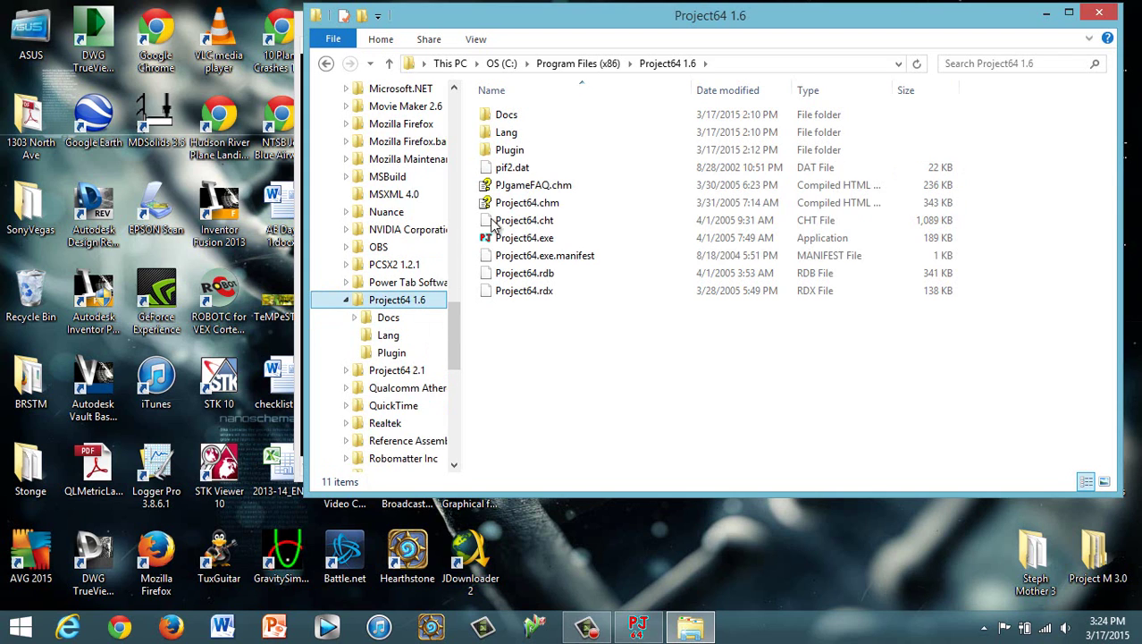
click(516, 152)
double_click(515, 151)
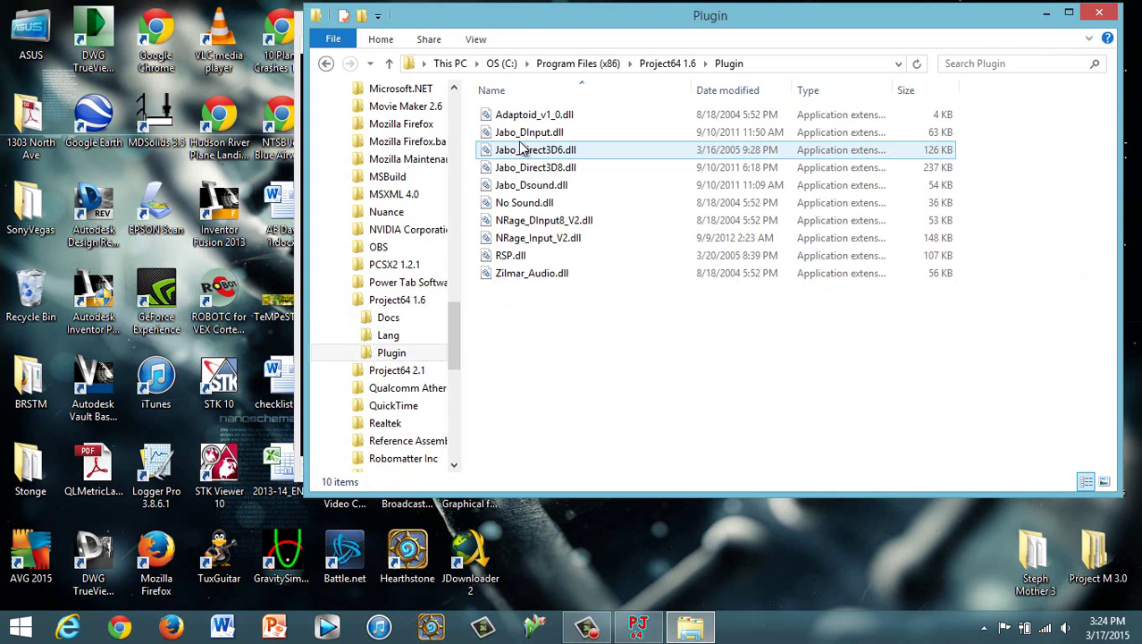
Point out the NRage_DInput8_V2.dll, NRage_Input_V2.dll and Jabo_Direct3D8.dll plugin files, and close the folder window.
click(579, 221)
click(564, 236)
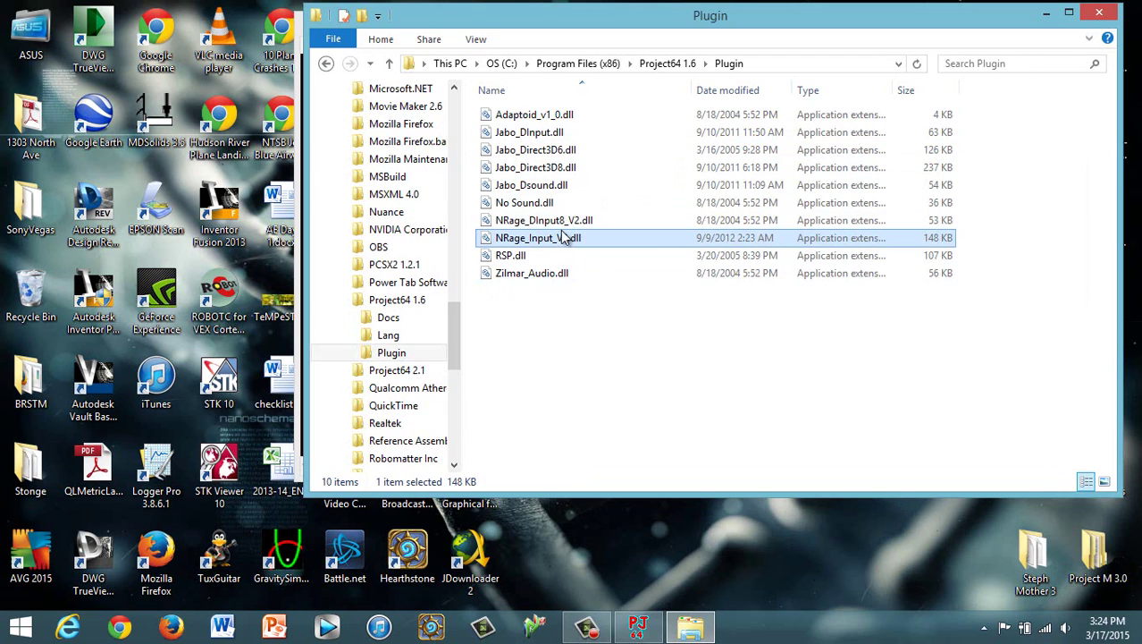
click(565, 224)
click(564, 168)
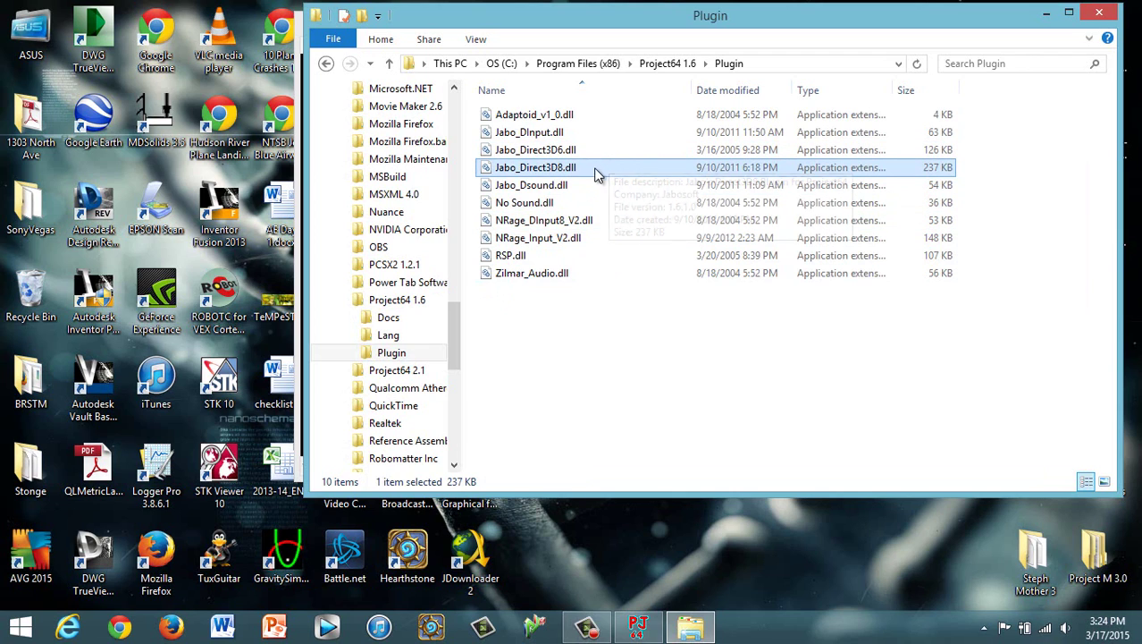
mouse_move(596, 171)
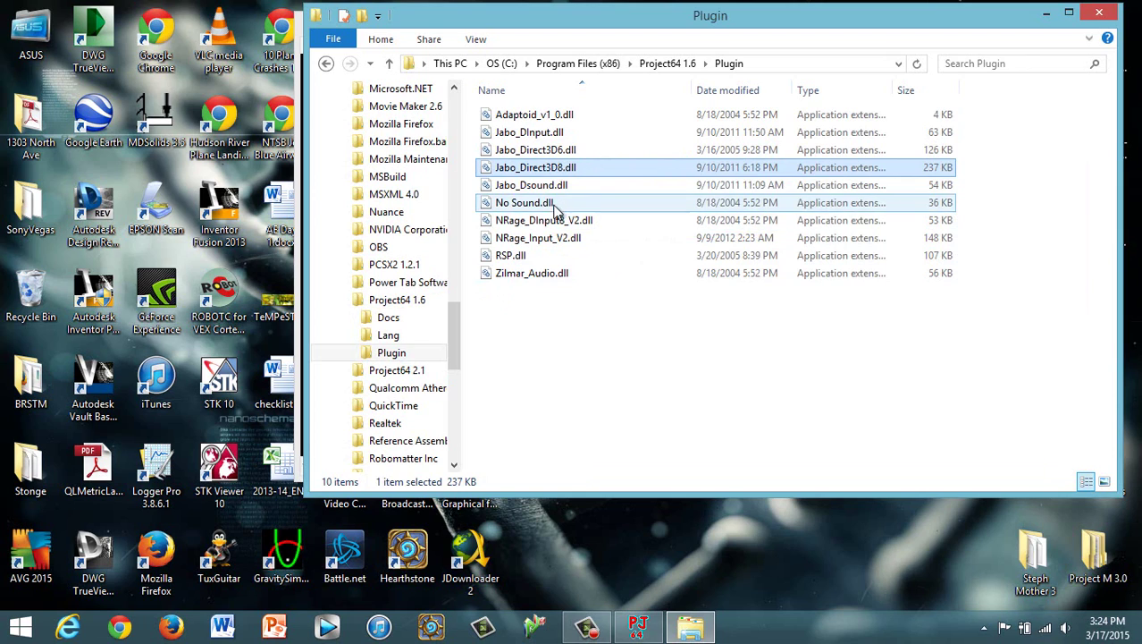
click(627, 406)
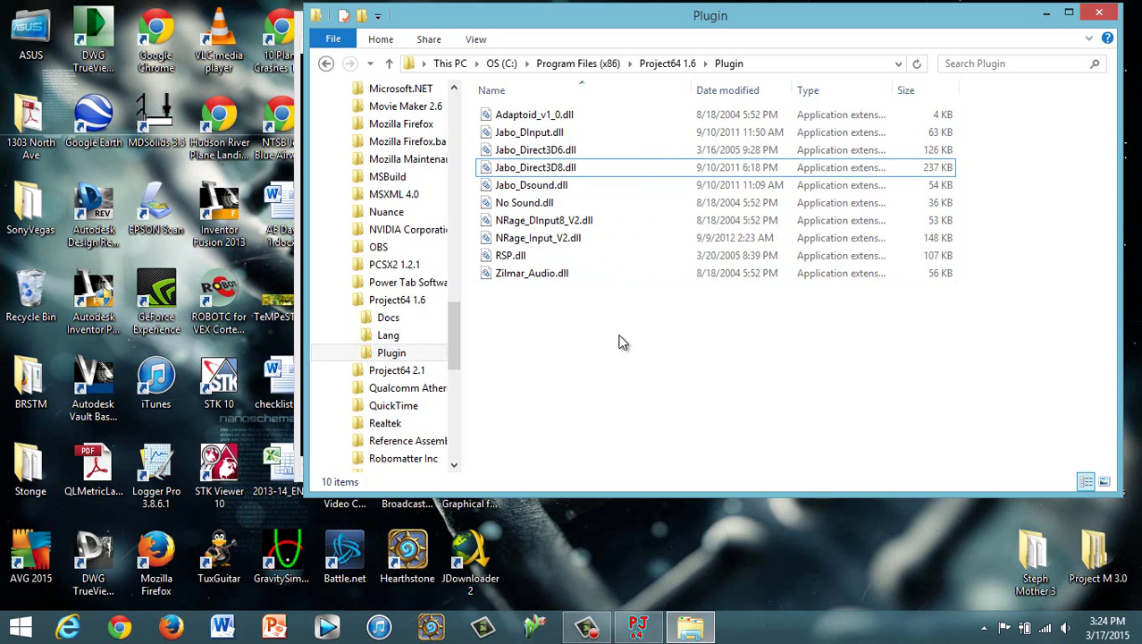
click(1100, 17)
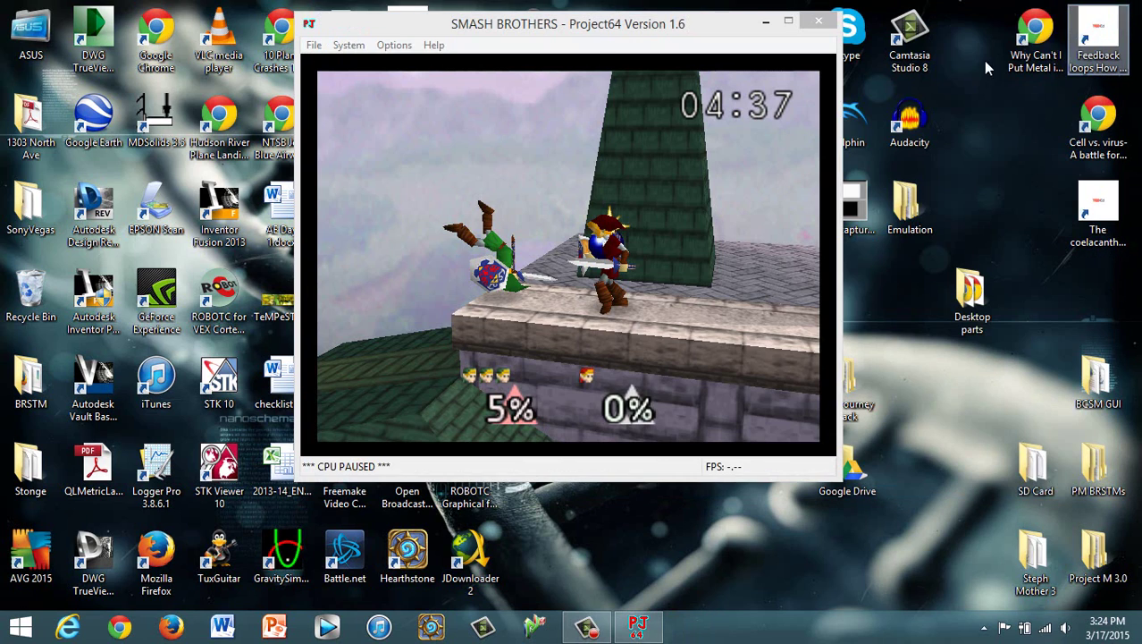
Return to Project64, resume the fight to test the controls with Link, and pause the match.
click(595, 28)
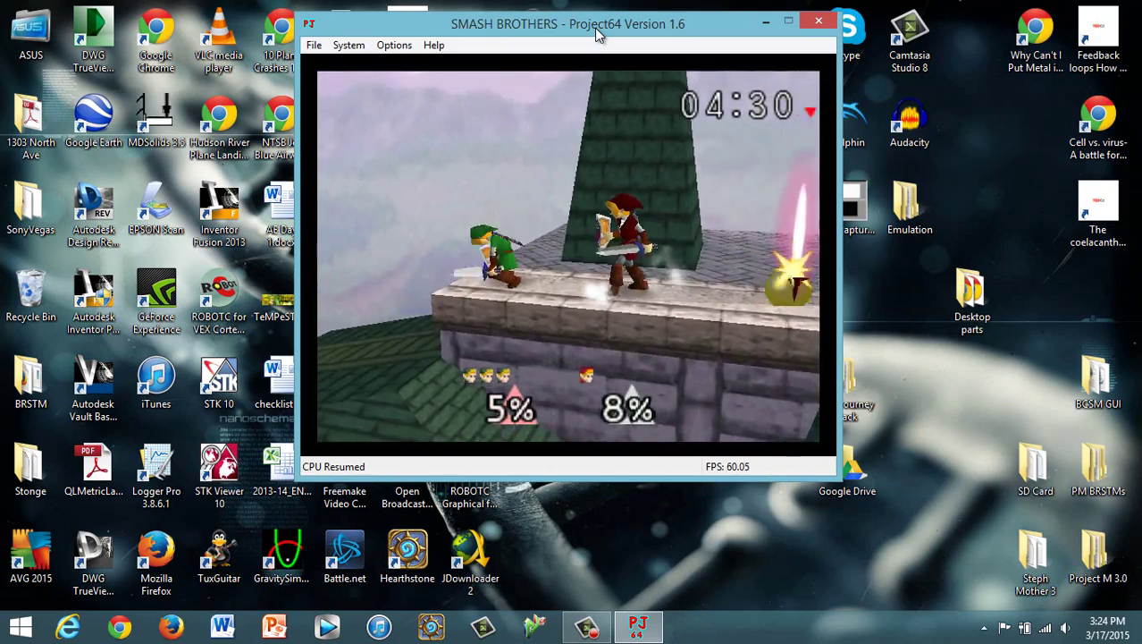
key(Return)
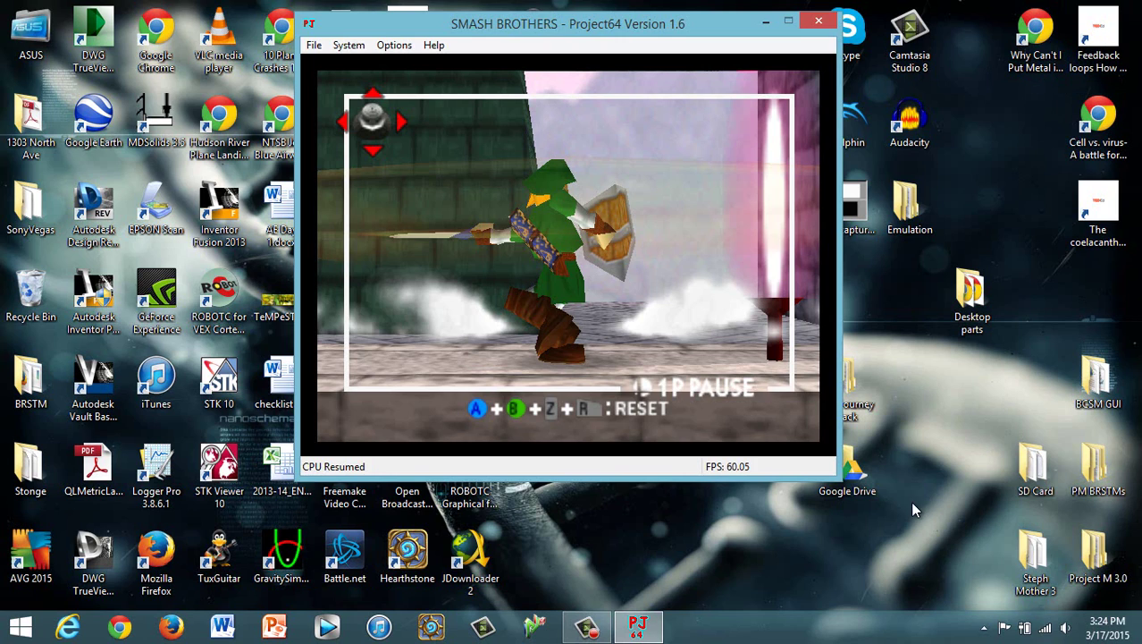
click(588, 626)
click(1107, 547)
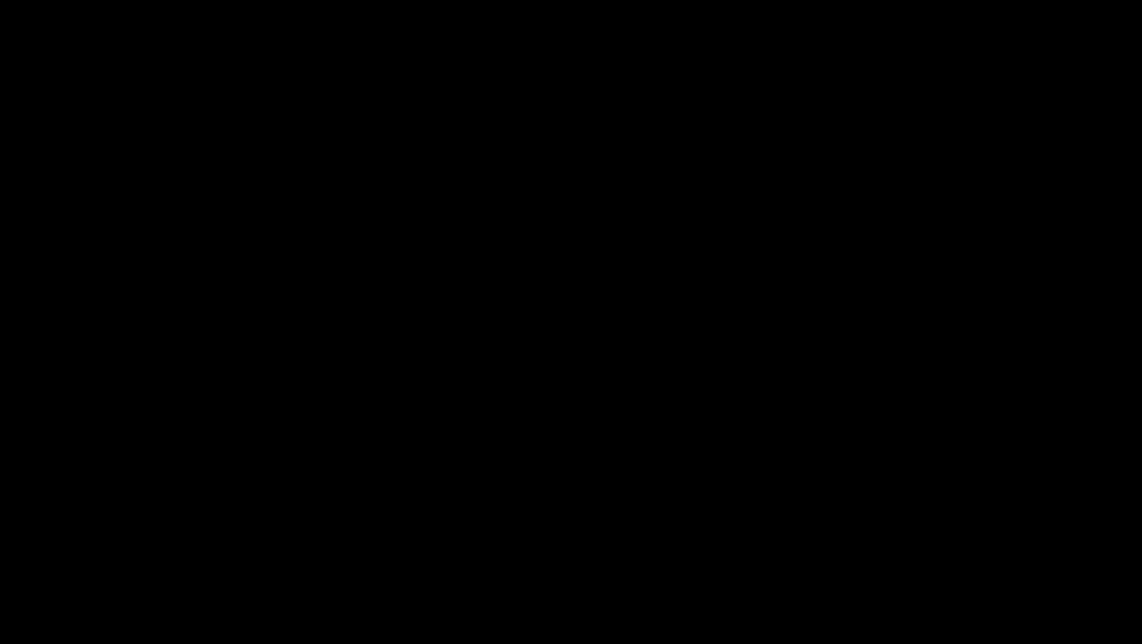